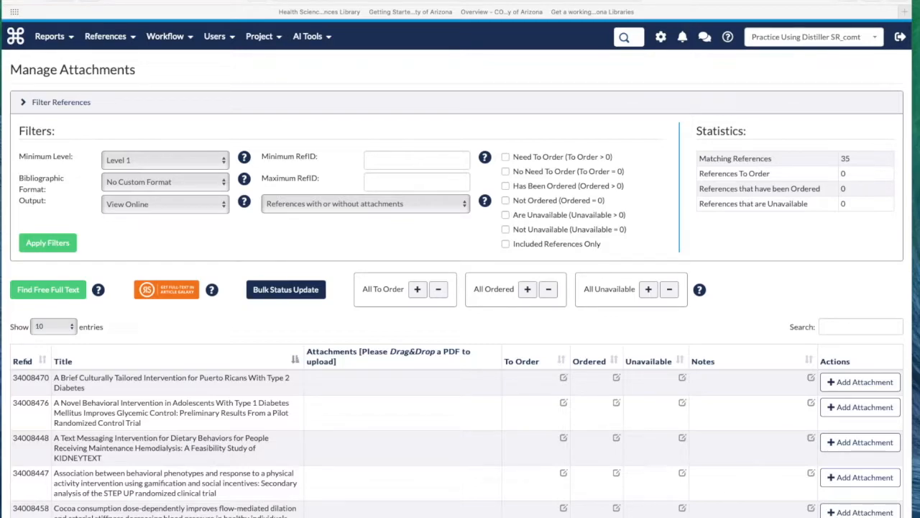
- Open the attachment management page for the project's full text documents
click(132, 40)
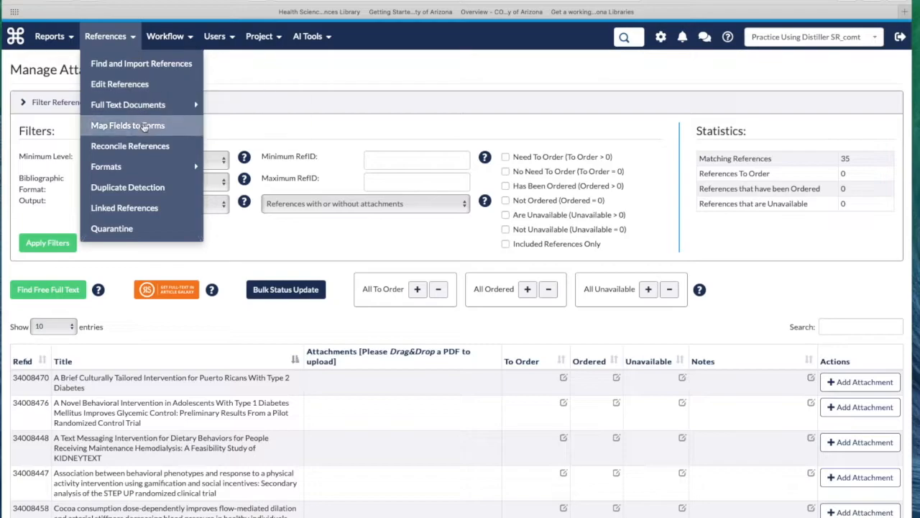
mouse_move(148, 108)
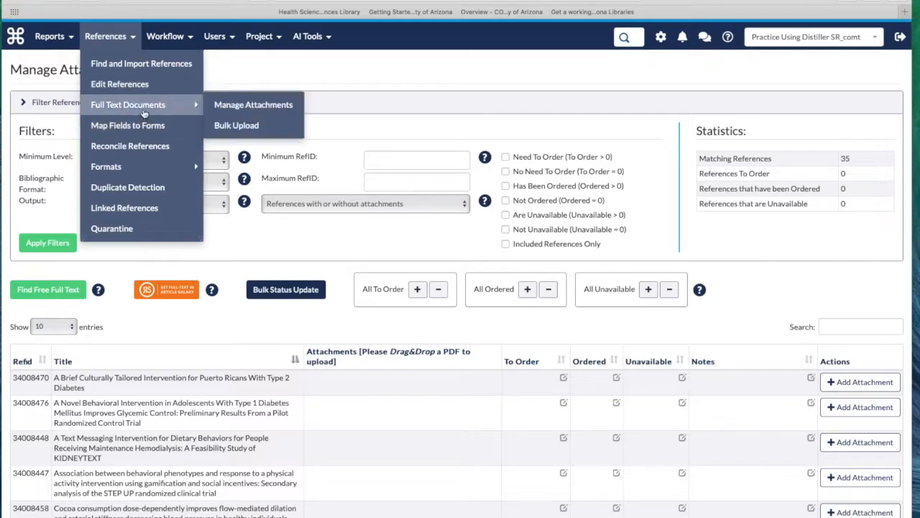
click(237, 105)
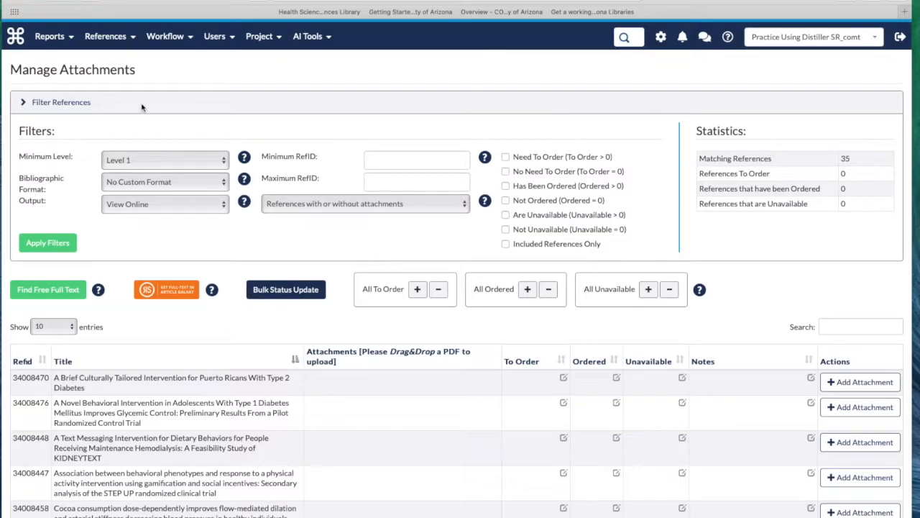
- Open the Datarama report and set its report format to RIS
click(55, 41)
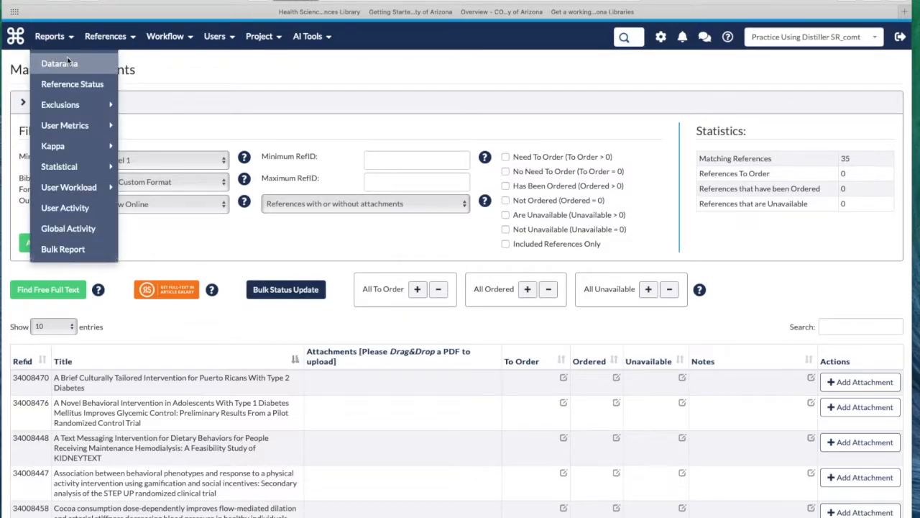
click(67, 62)
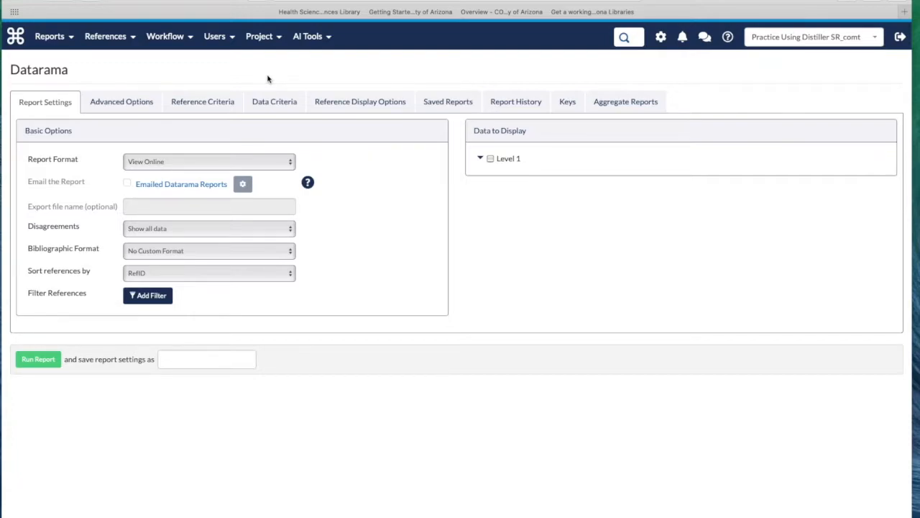
click(287, 161)
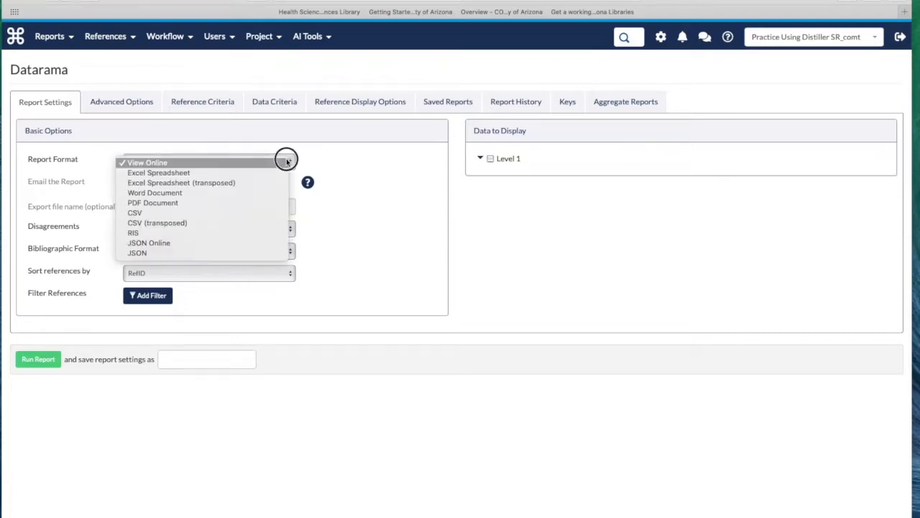
click(251, 232)
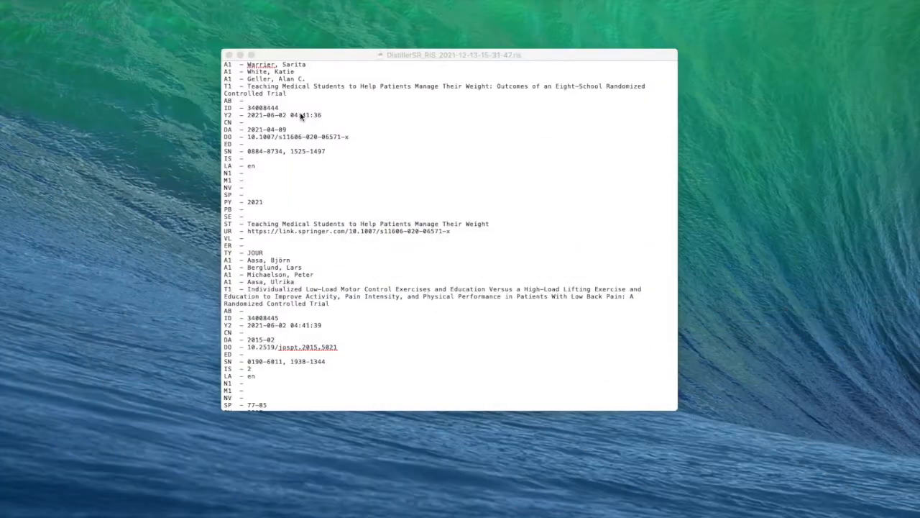
- Enlarge the exported RIS file's window and examine the ID tag line of the low back pain trial's record
click(645, 56)
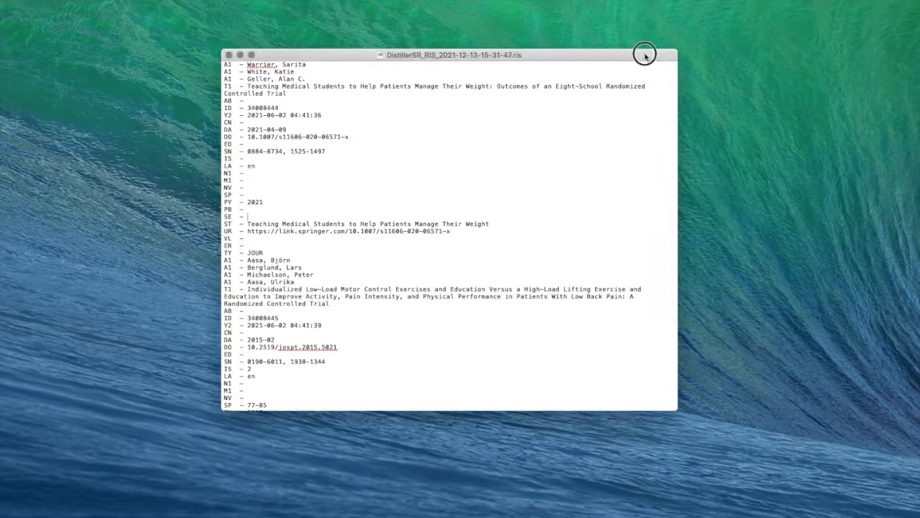
drag(645, 56, 667, 53)
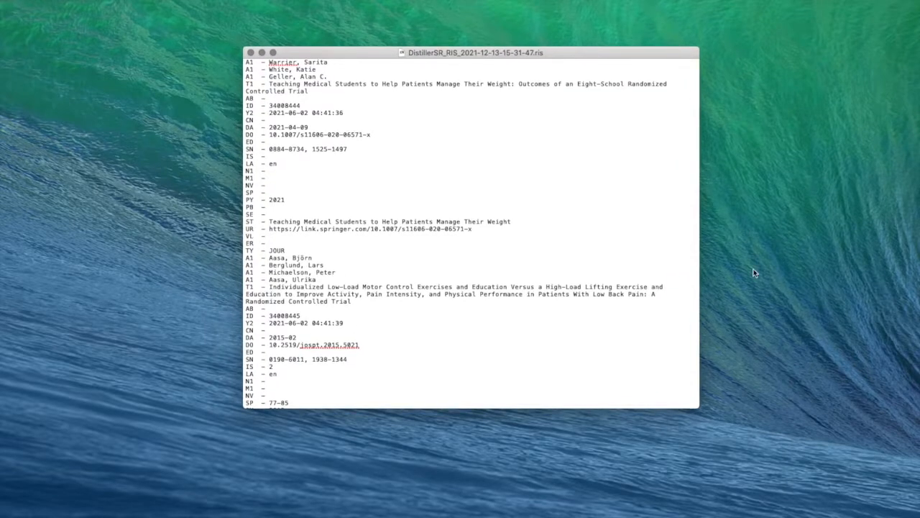
drag(698, 404, 809, 441)
scroll(678, 420, up, 2)
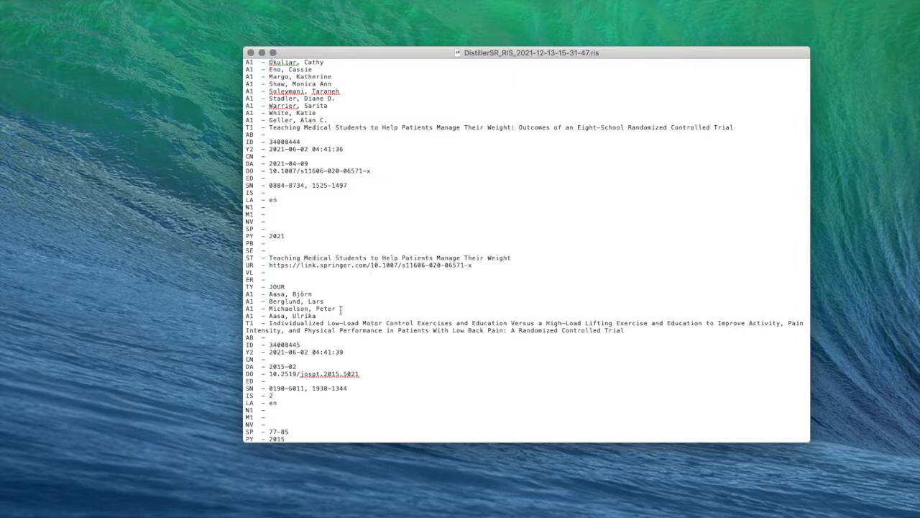
click(247, 345)
drag(247, 345, 300, 345)
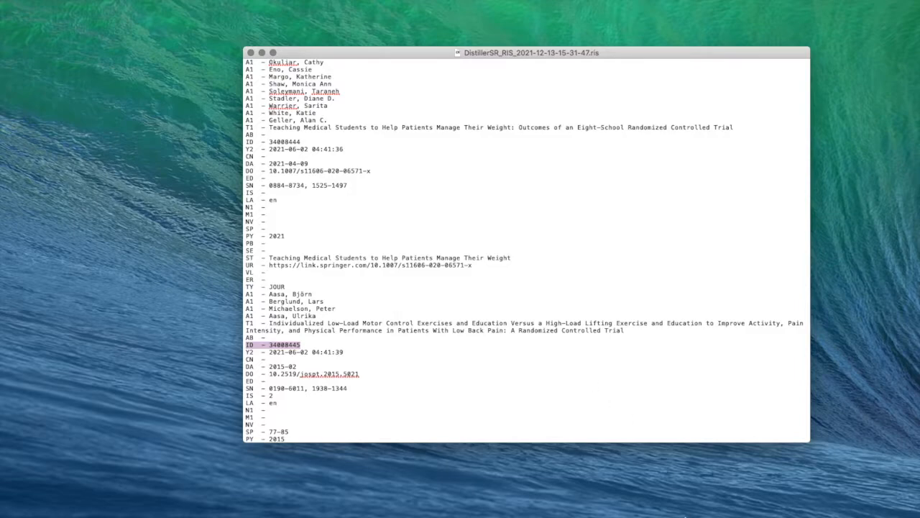
- Switch to EndNote, search the import filters for "ris" and open the RefMan RIS filter for editing
drag(624, 517, 623, 2)
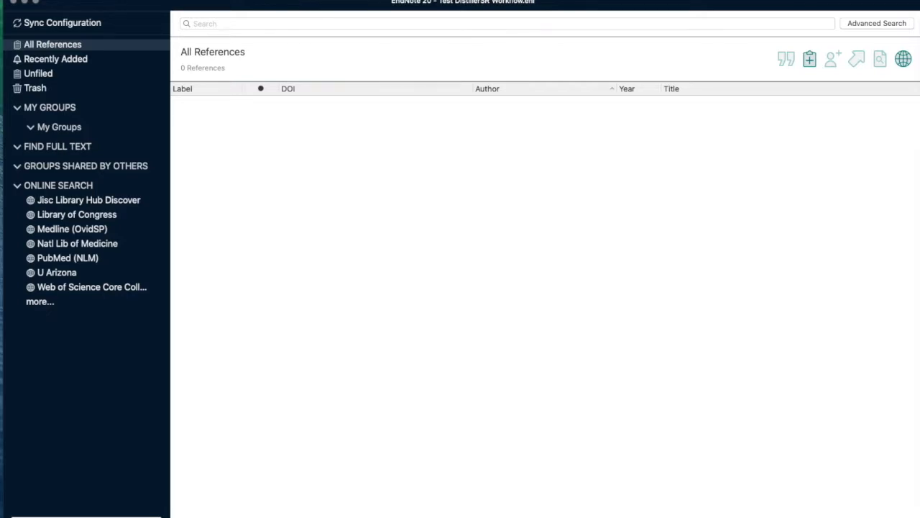
click(265, 0)
mouse_move(284, 19)
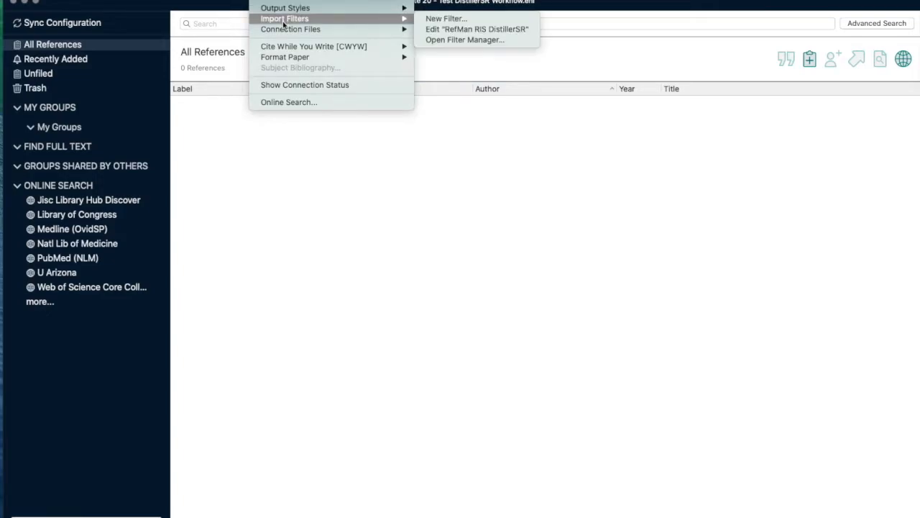
click(447, 41)
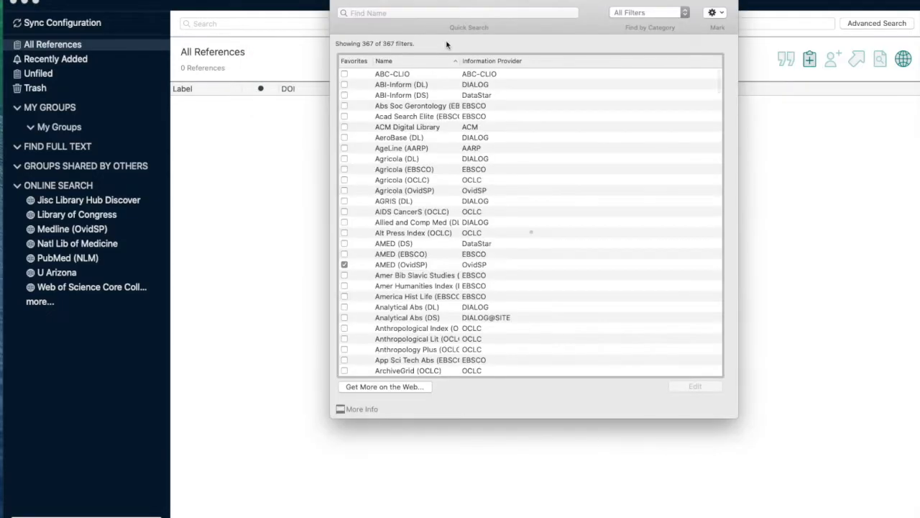
click(418, 12)
text(ris)
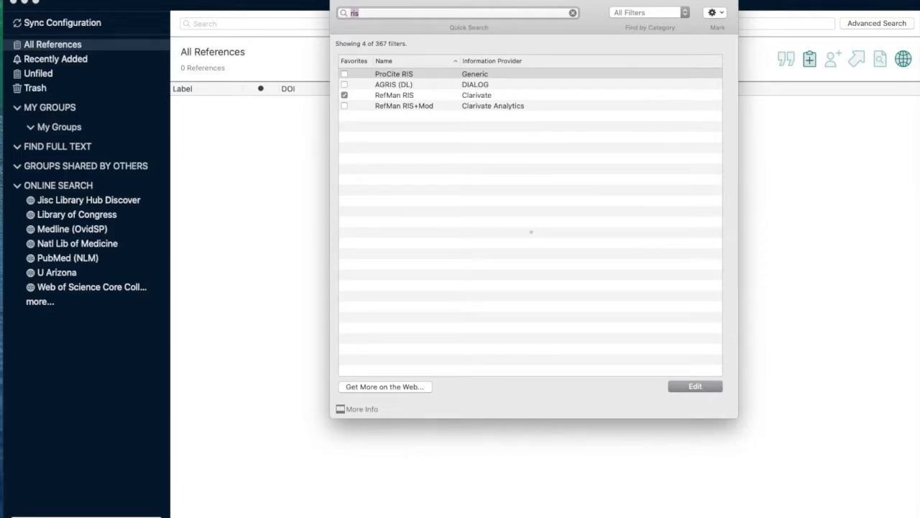
click(410, 97)
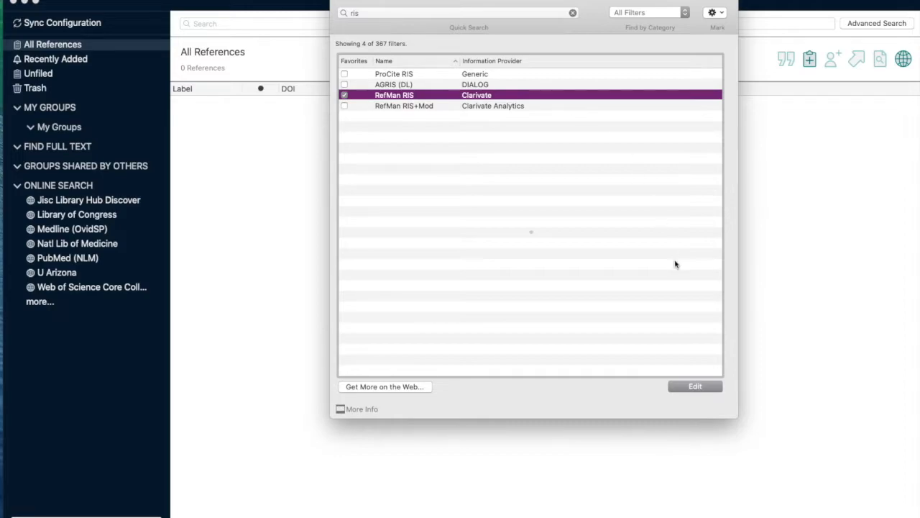
click(695, 386)
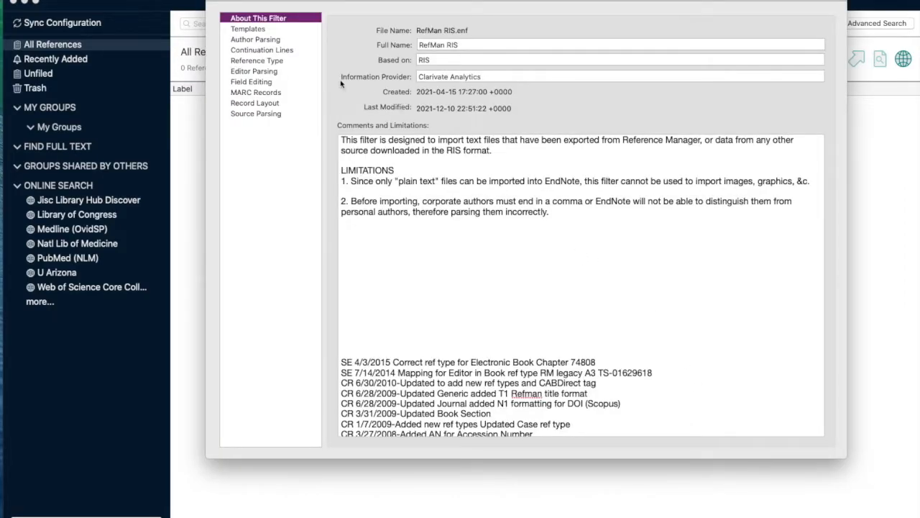
- View the filter's templates, save the filter under the name "RefMan RIS DistillerSR" and close its editor
click(256, 30)
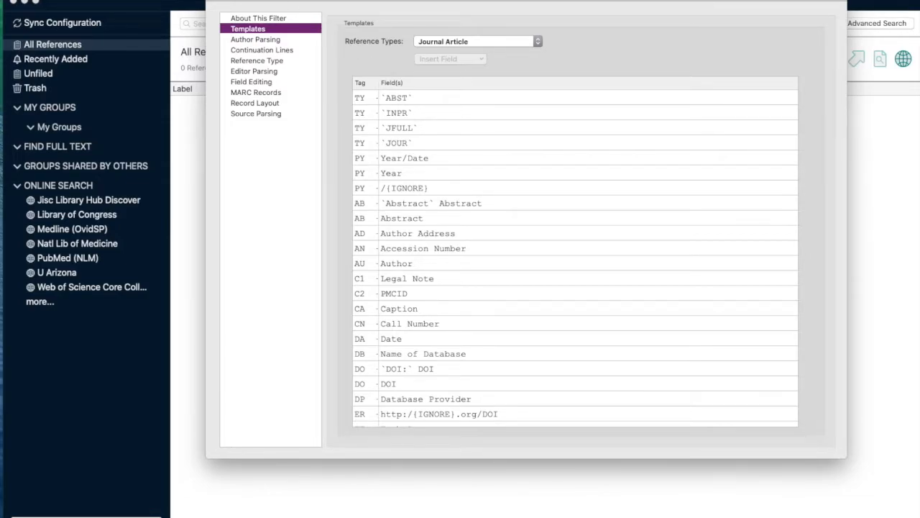
click(90, 0)
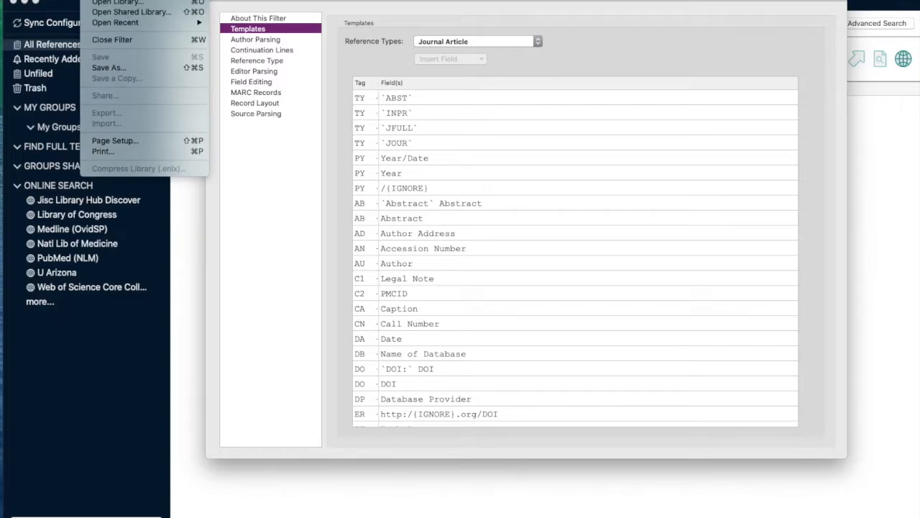
click(108, 66)
click(531, 21)
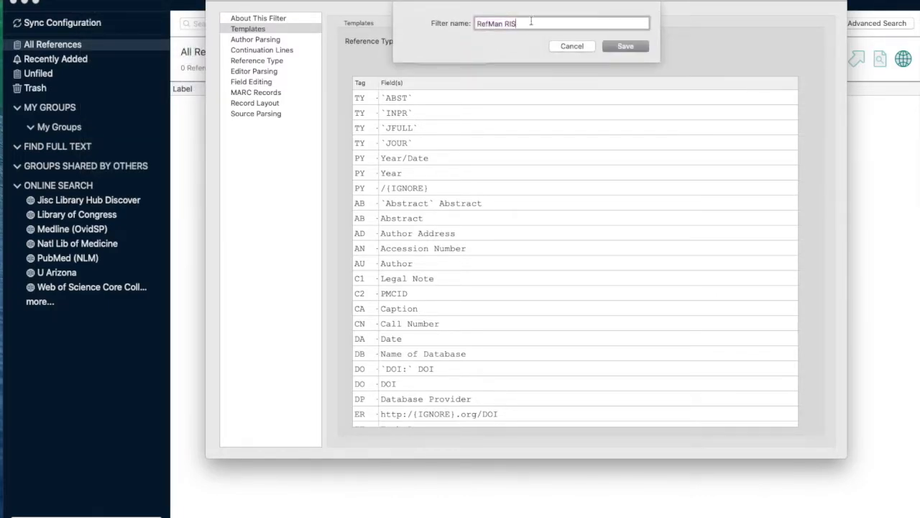
text(DistillerSR)
click(618, 48)
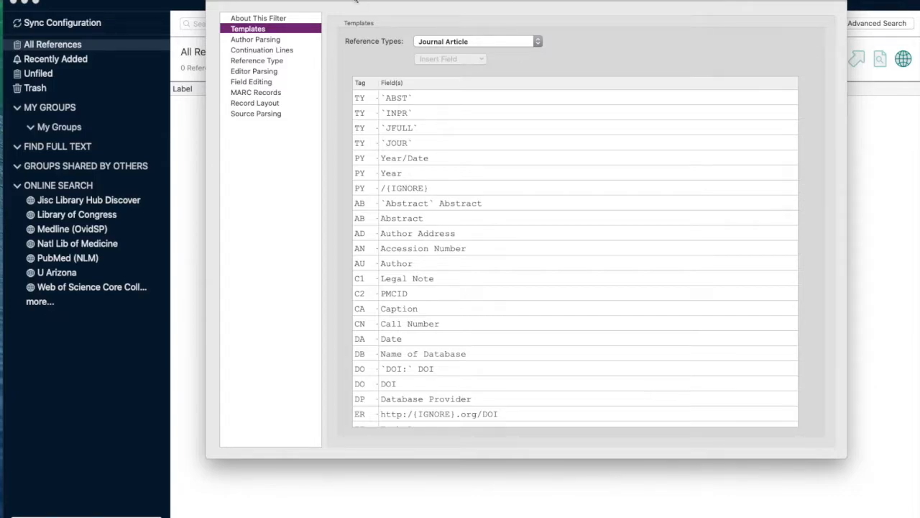
click(214, 3)
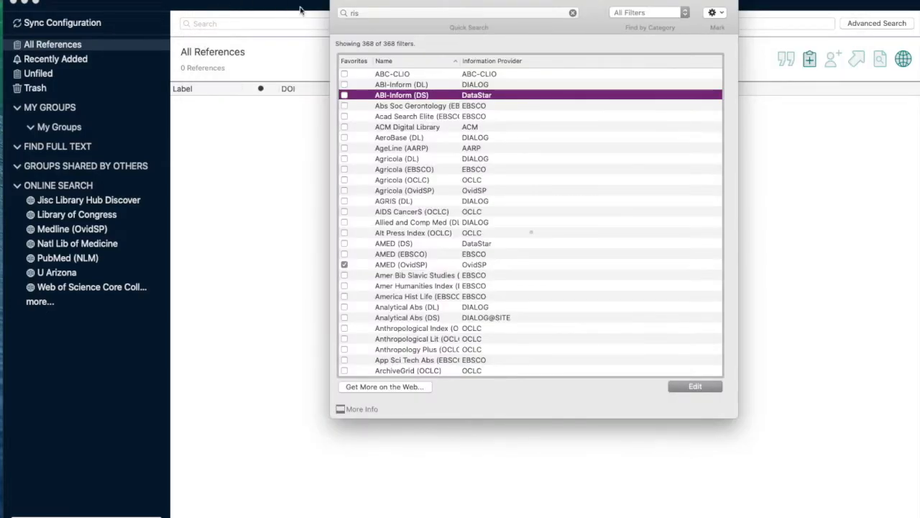
- Search the import filters for "ris" again and open the RefMan RIS DistillerSR filter for editing
click(417, 13)
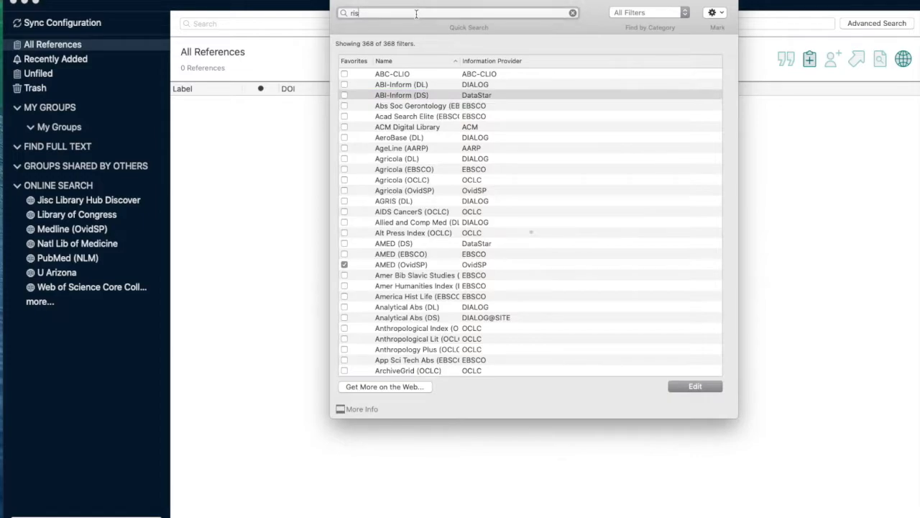
key(Return)
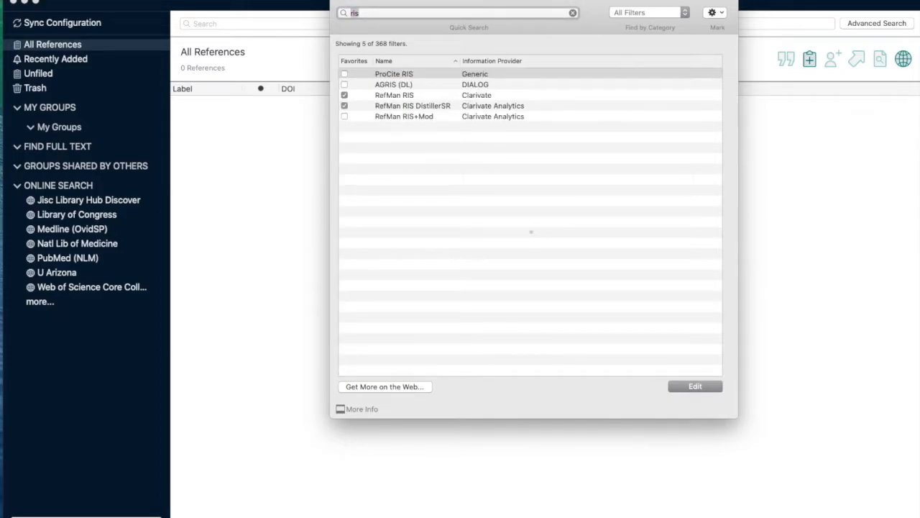
click(470, 106)
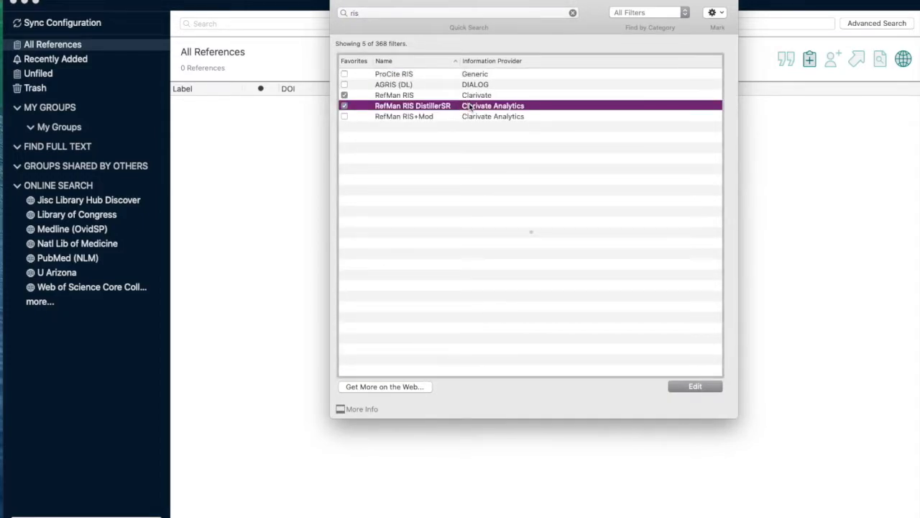
click(688, 386)
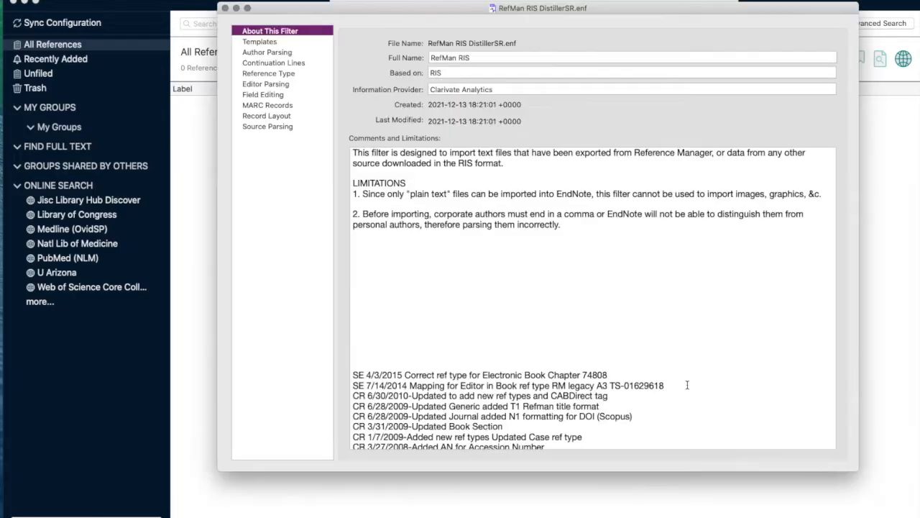
- In the Journal Article template, replace the Label field's tag with "ID -"
click(276, 43)
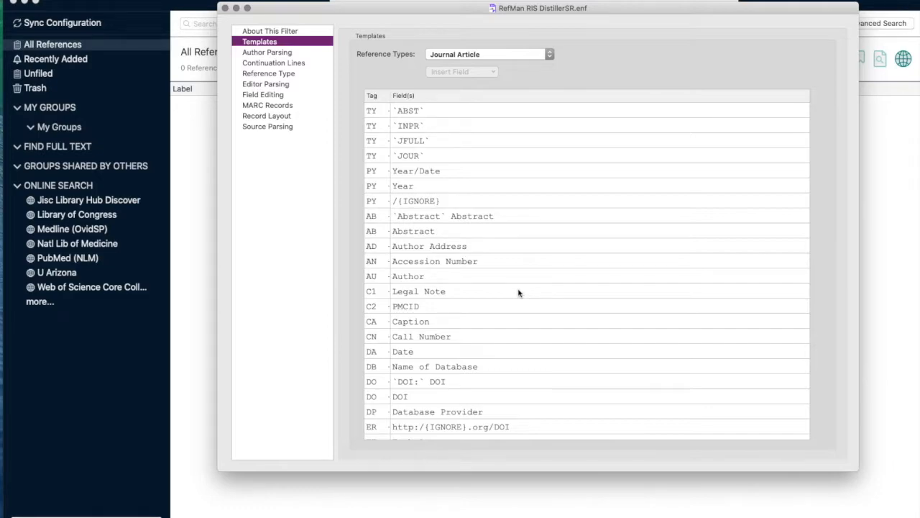
scroll(520, 330, down, 5)
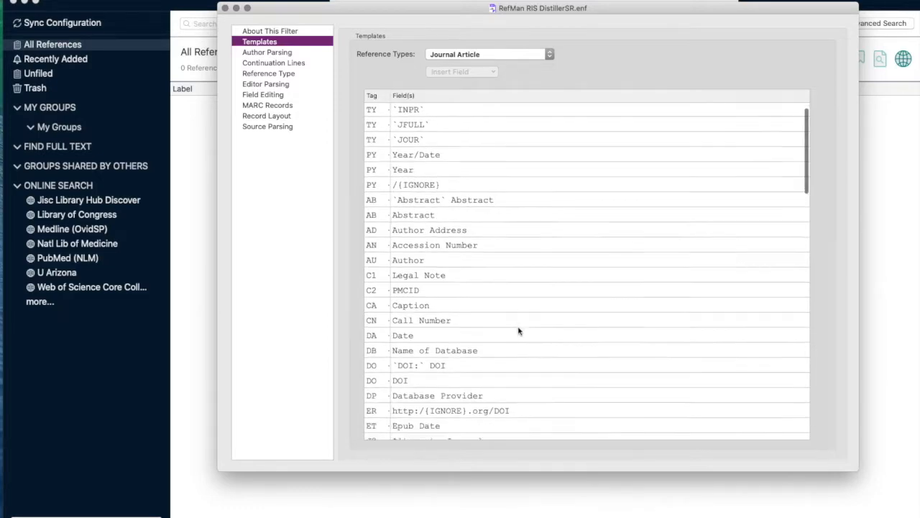
scroll(519, 331, down, 5)
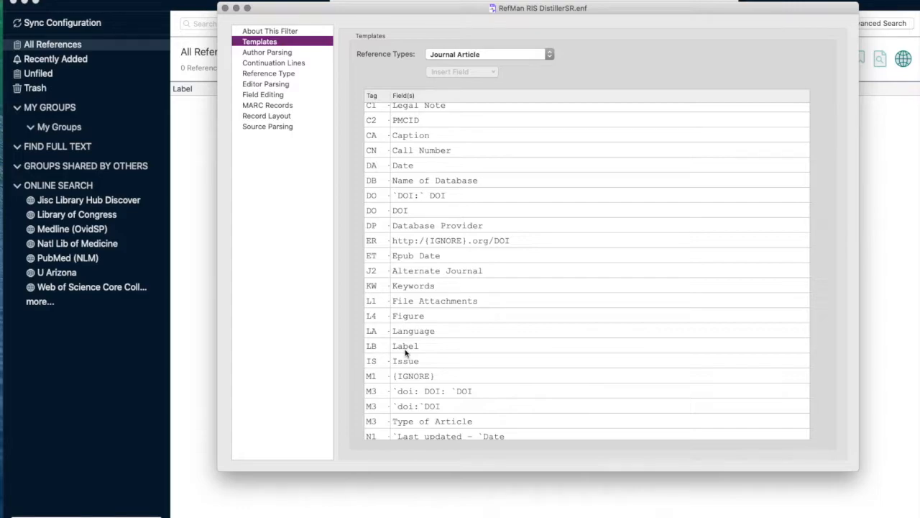
double_click(379, 346)
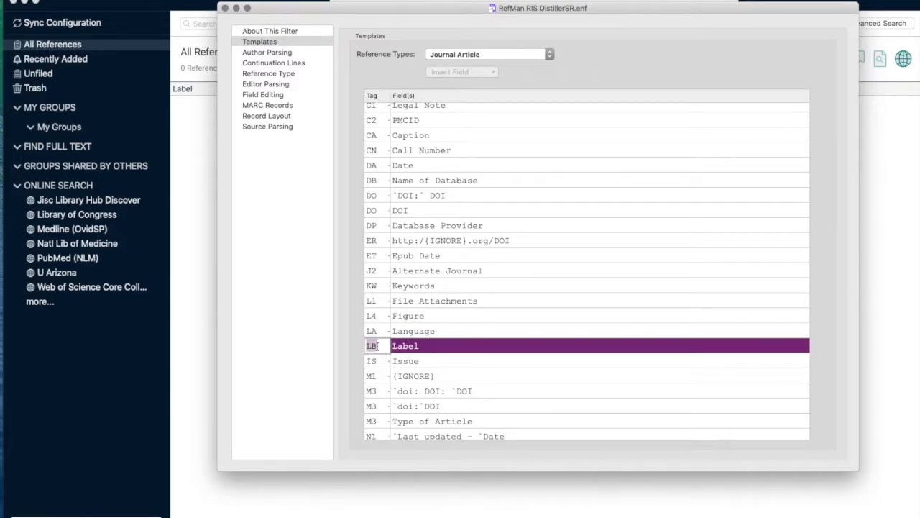
text(ID)
text(-)
- Save the edited RefMan RIS DistillerSR filter and close both its editor and the filter manager
click(92, 1)
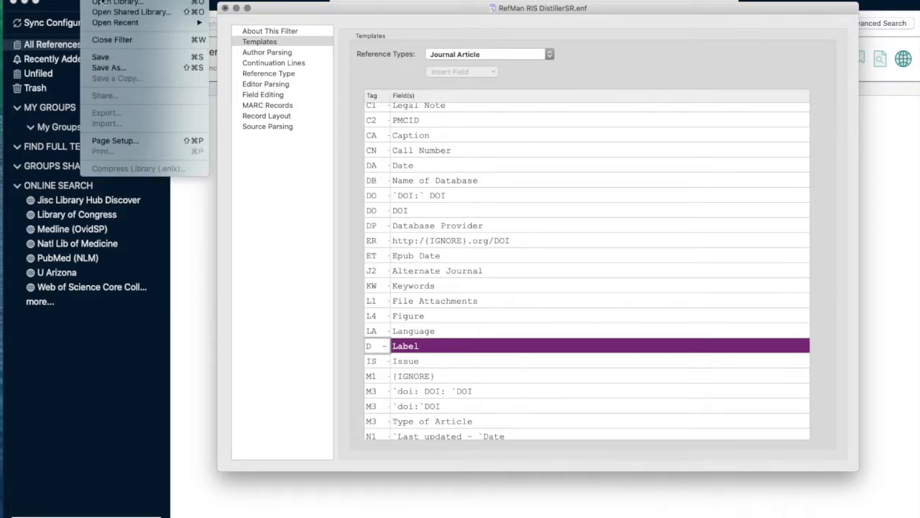
click(112, 56)
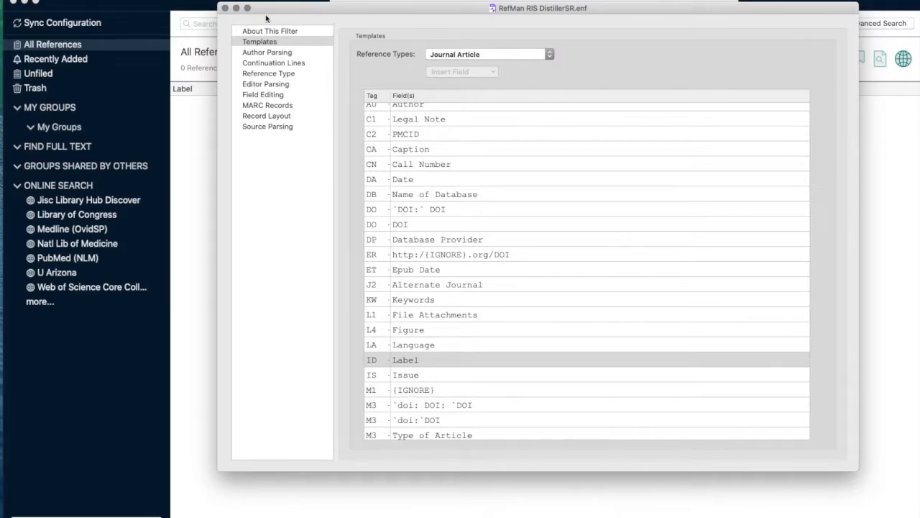
click(225, 8)
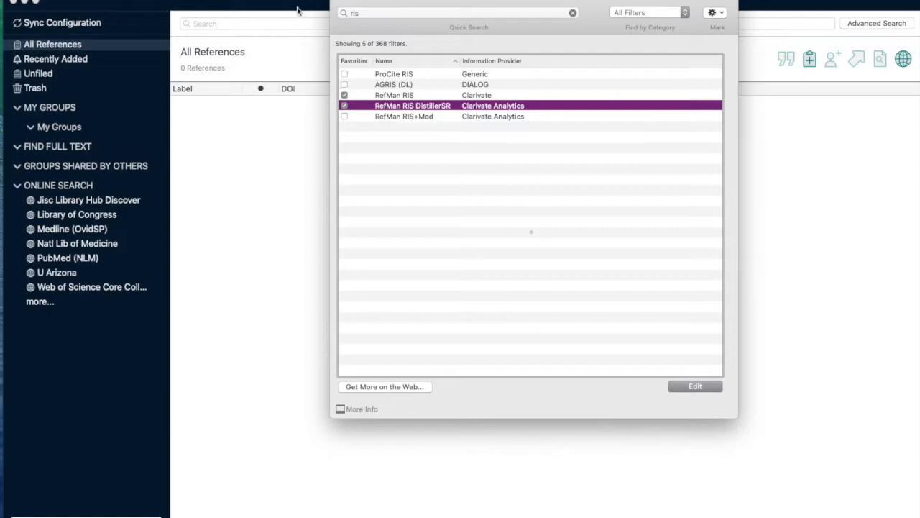
click(338, 7)
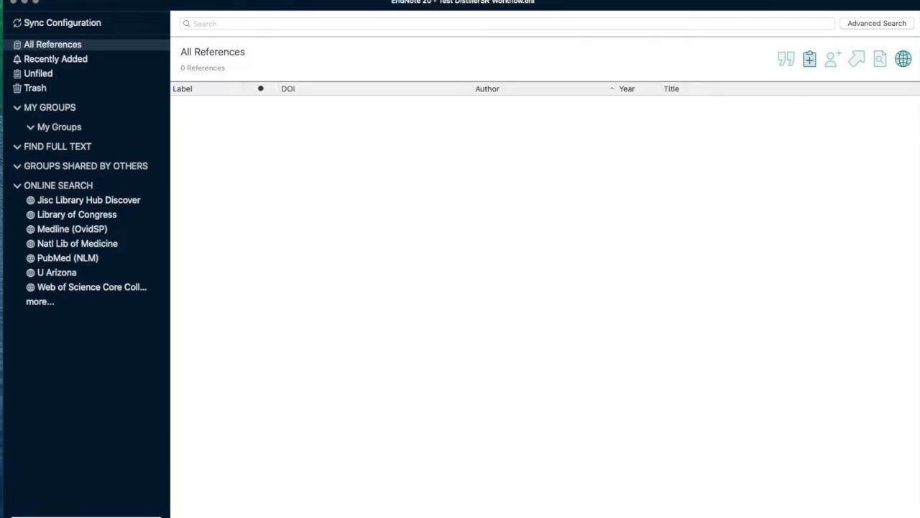
click(92, 0)
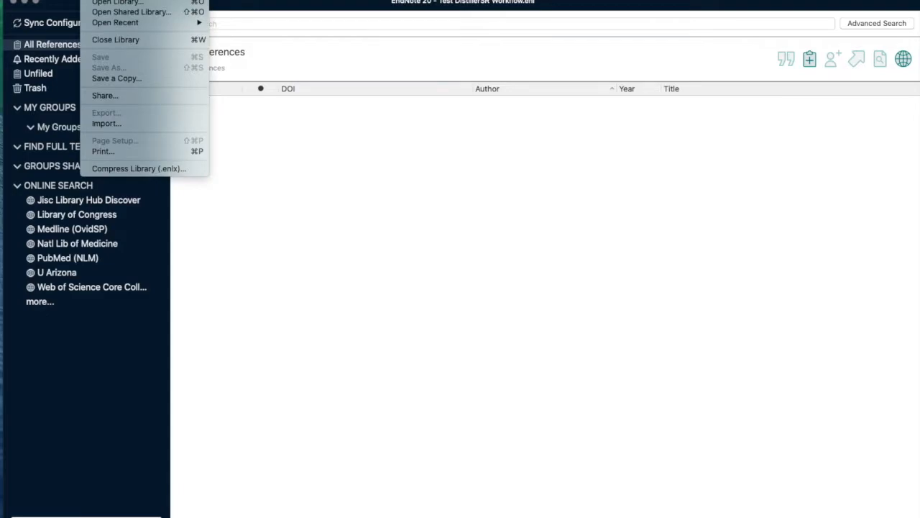
click(102, 124)
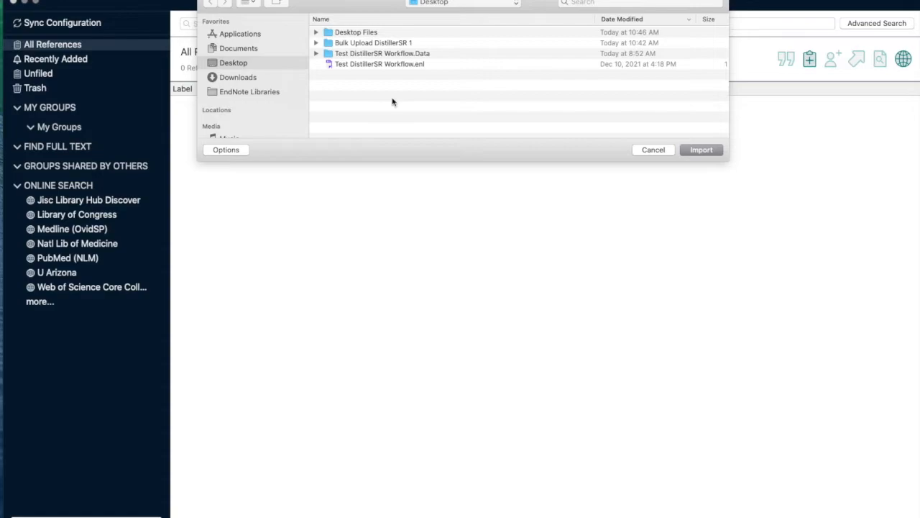
click(244, 77)
click(350, 34)
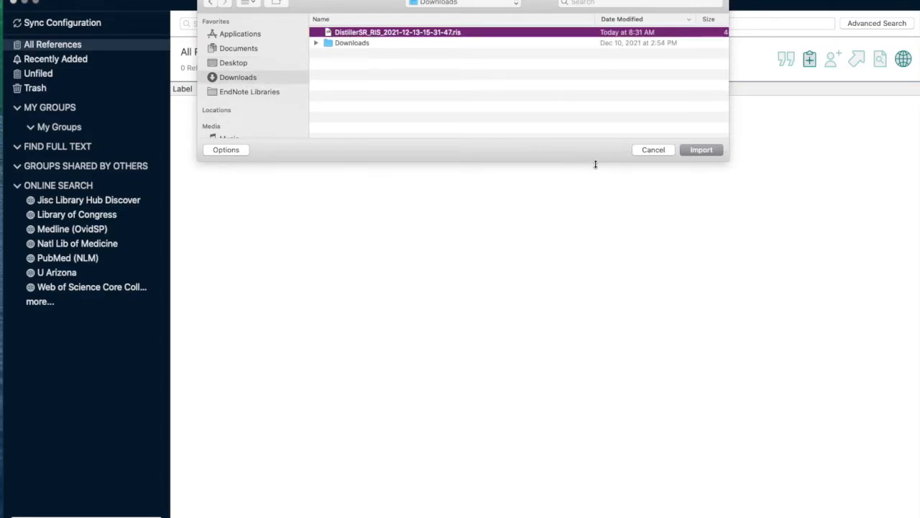
click(695, 151)
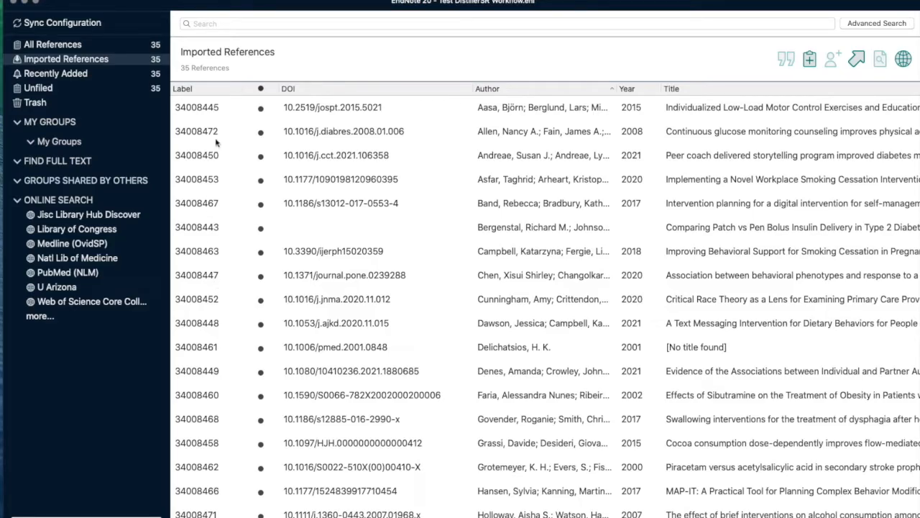
- Look through the Label values of the imported references, and display All References
scroll(216, 318, down, 10)
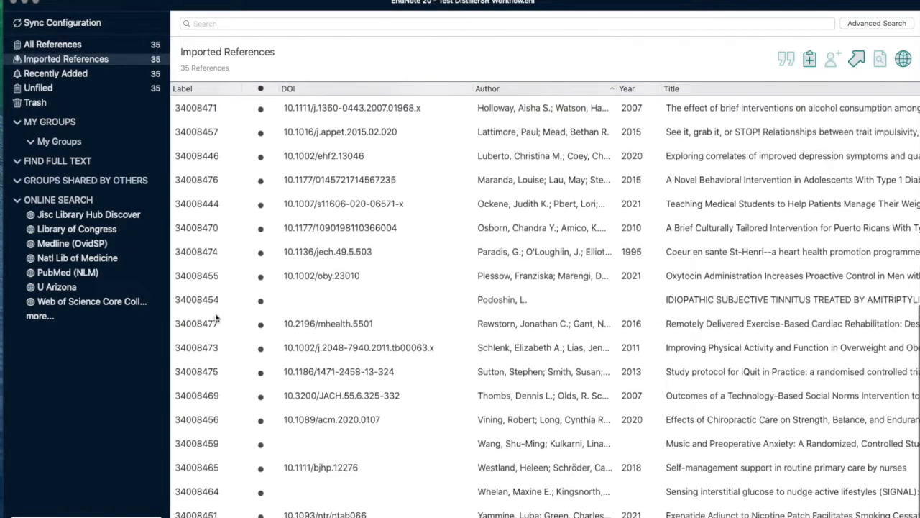
scroll(216, 318, up, 10)
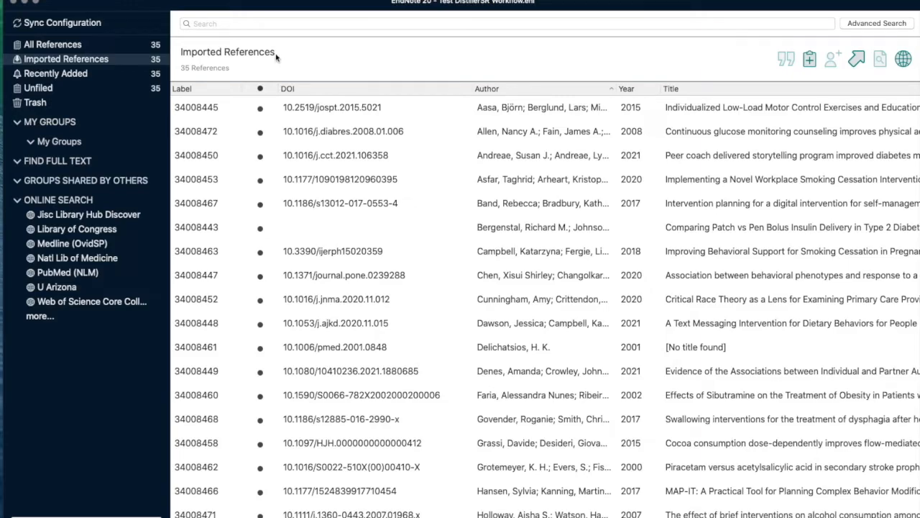
click(112, 45)
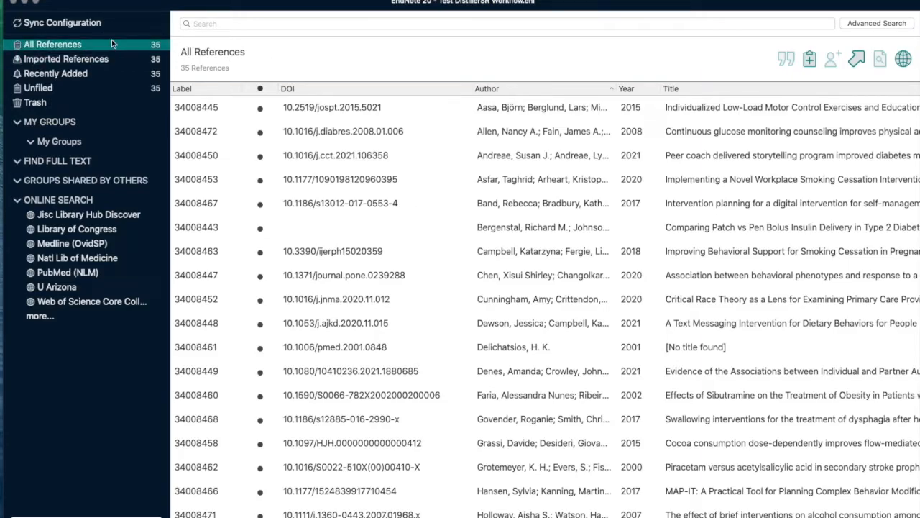
- Open the preferences, review the Find Full Text settings with their OpenURL path and authentication URL, and close the preferences
click(28, 1)
click(41, 8)
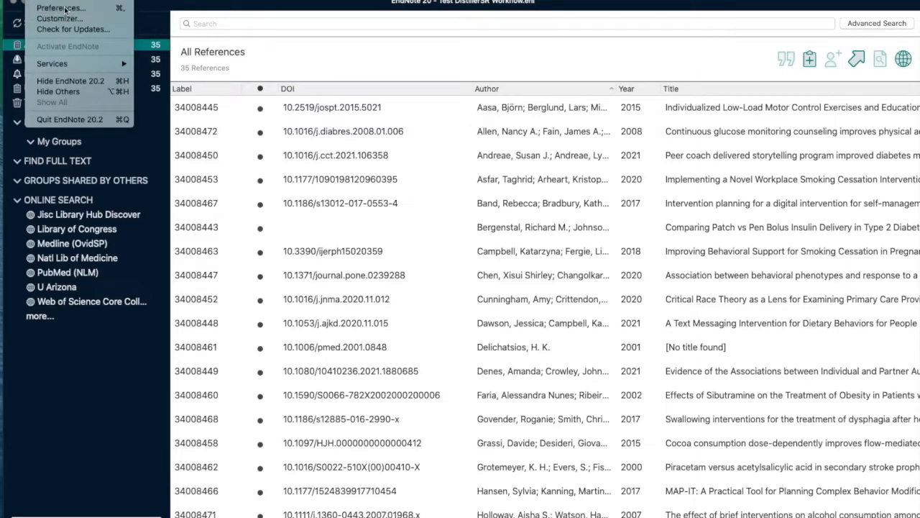
drag(633, 2, 609, 2)
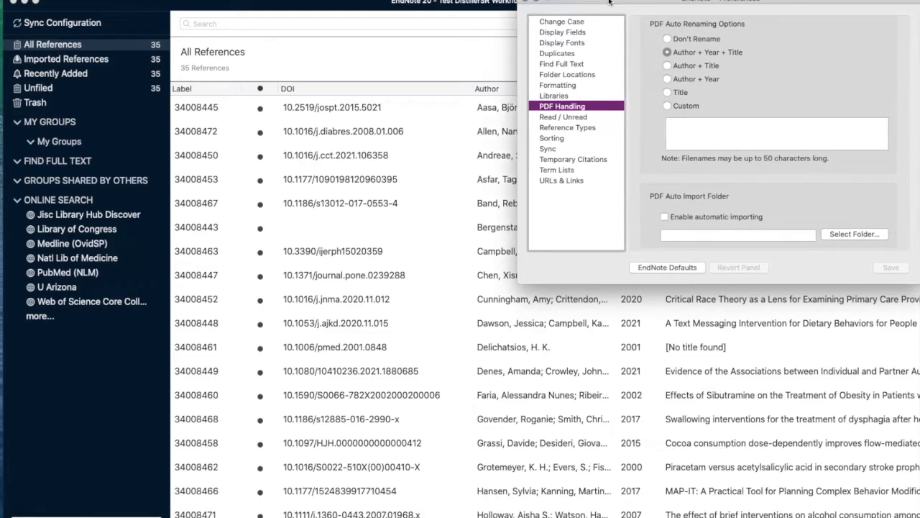
click(558, 68)
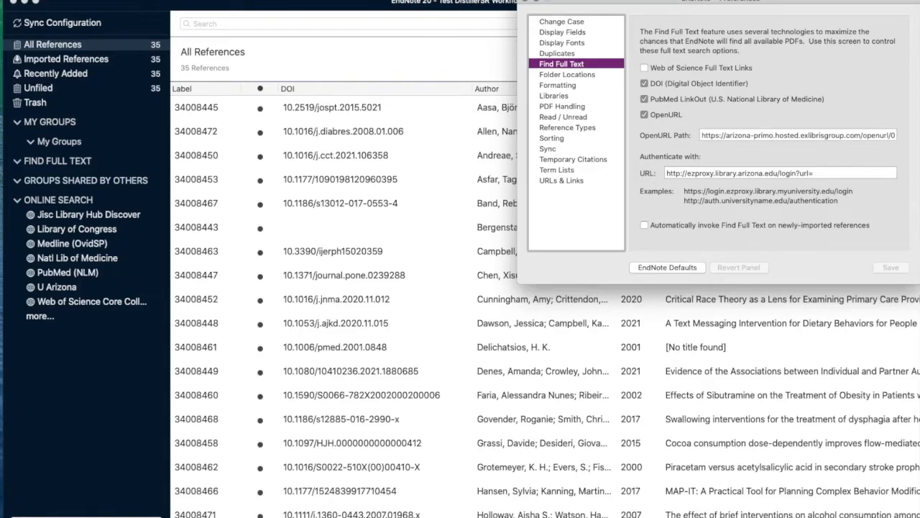
click(528, 2)
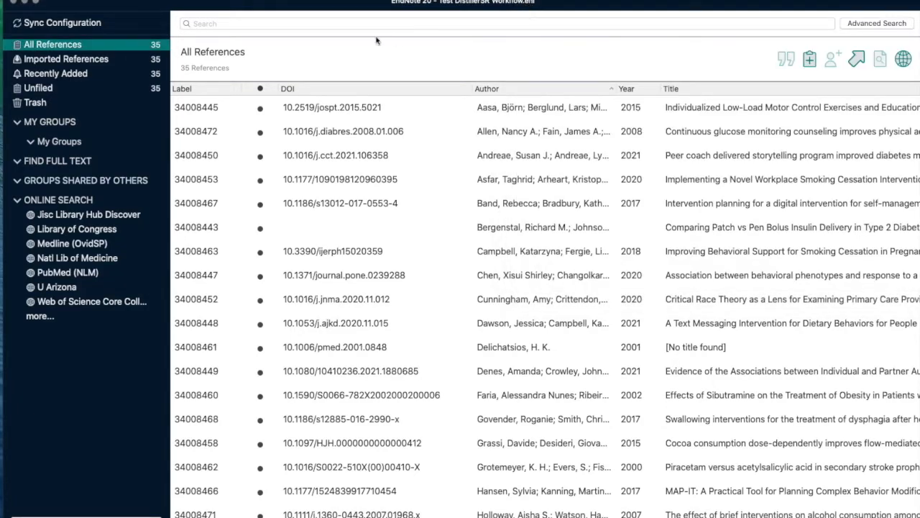
- Select all references in the library and start Find Full Text for them
click(335, 166)
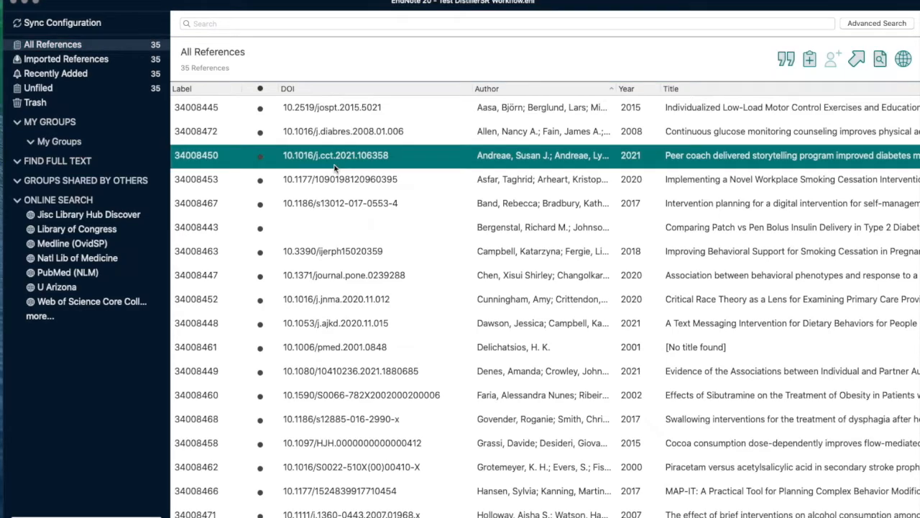
key(super+a)
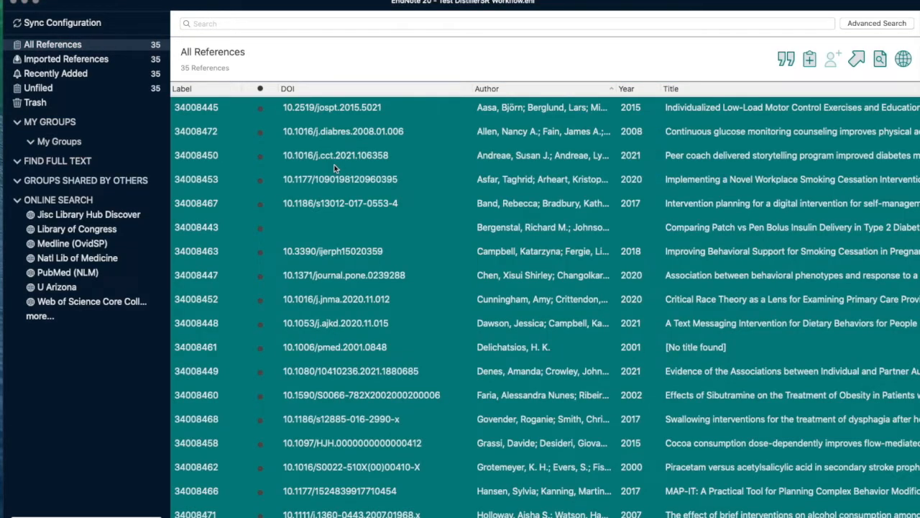
right_click(335, 167)
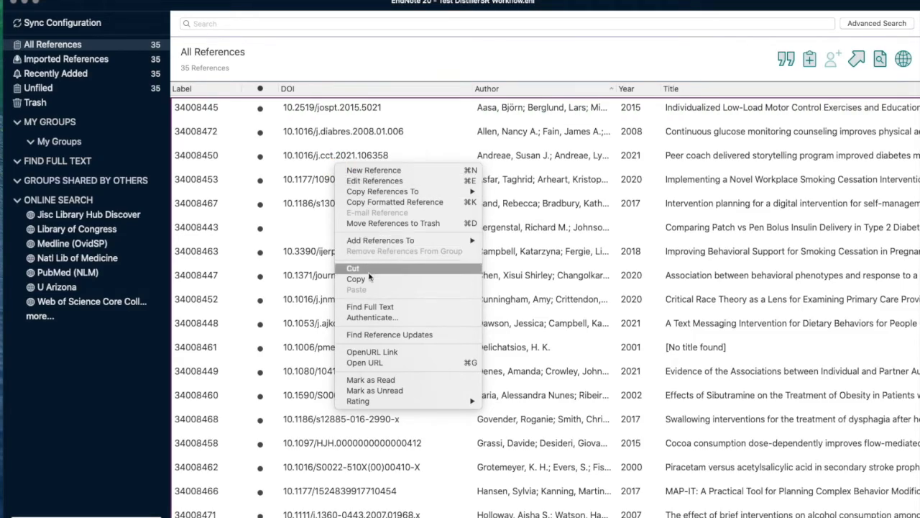
click(370, 307)
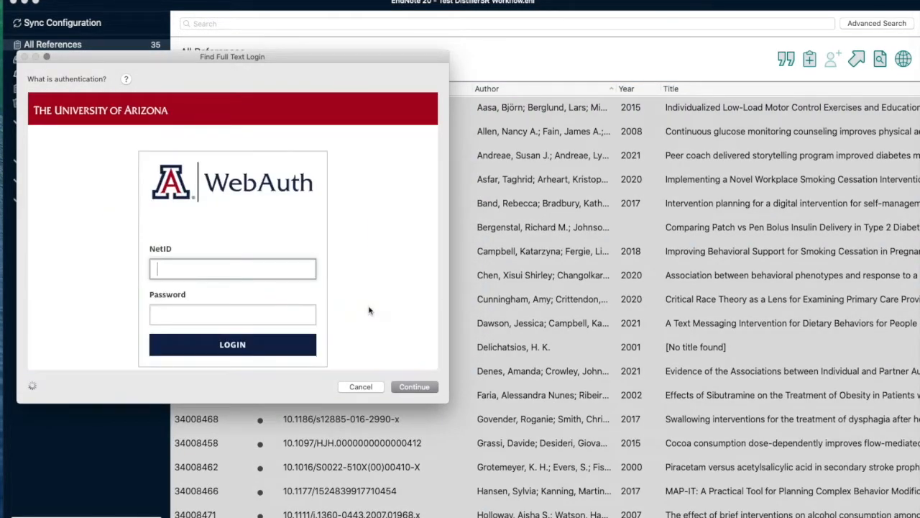
- Sign in to the university WebAuth page with the NetID and account password, and continue the full-text search
text(saleh1)
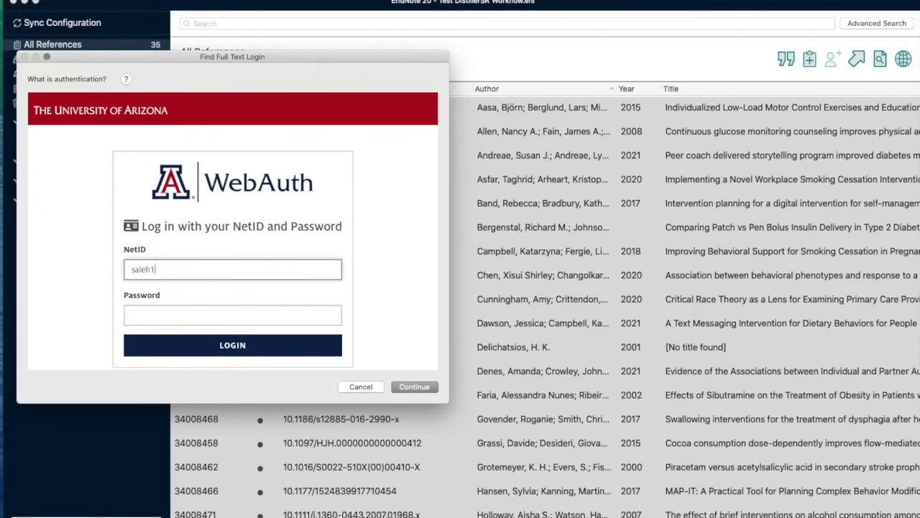
key(Tab)
text(*****)
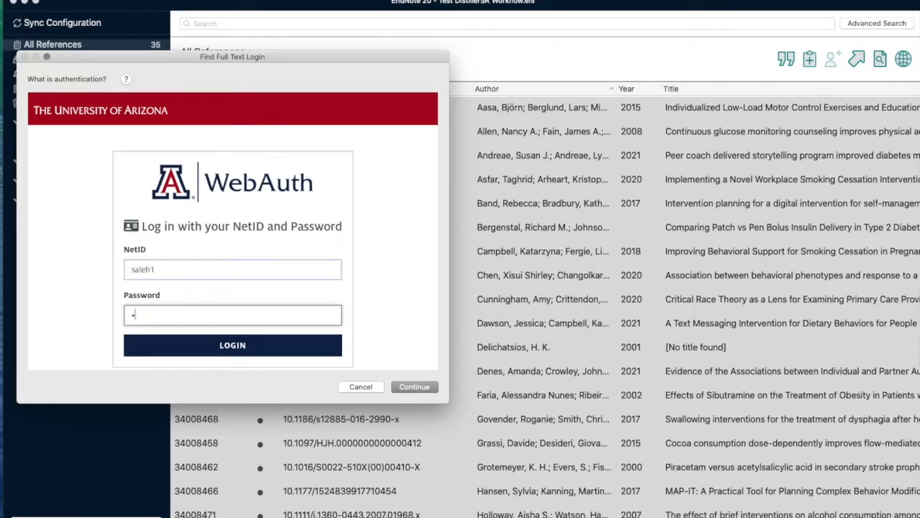
text(*******)
click(292, 348)
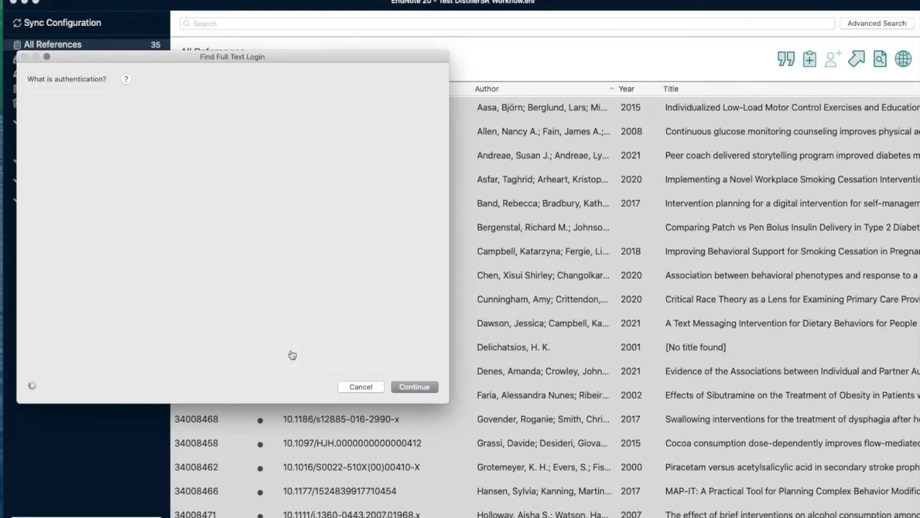
click(349, 183)
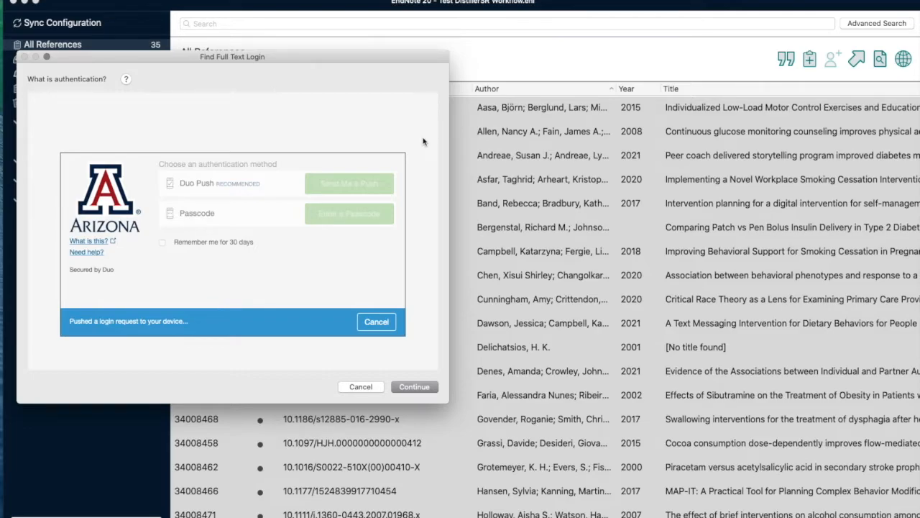
click(414, 387)
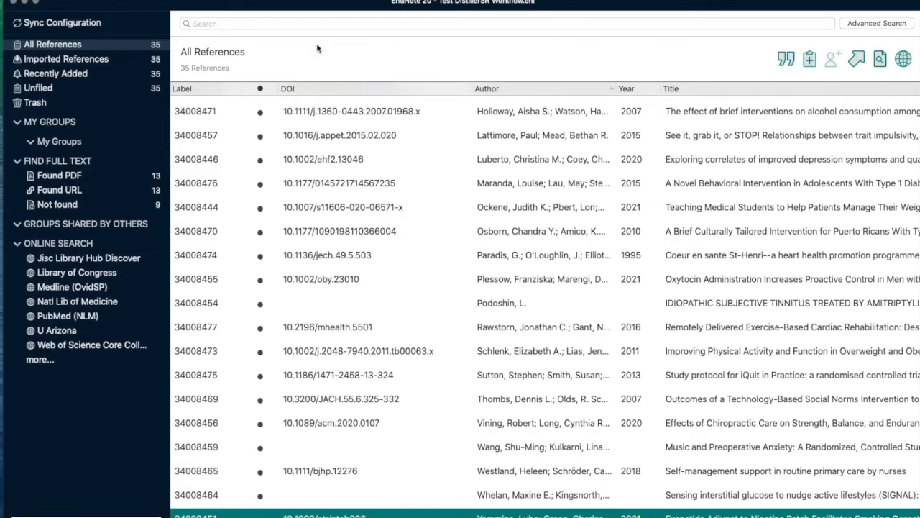
- Display the Found PDF group, view the PDFs attached to the references labelled 34008463 and 34008460, and close the preview
click(142, 177)
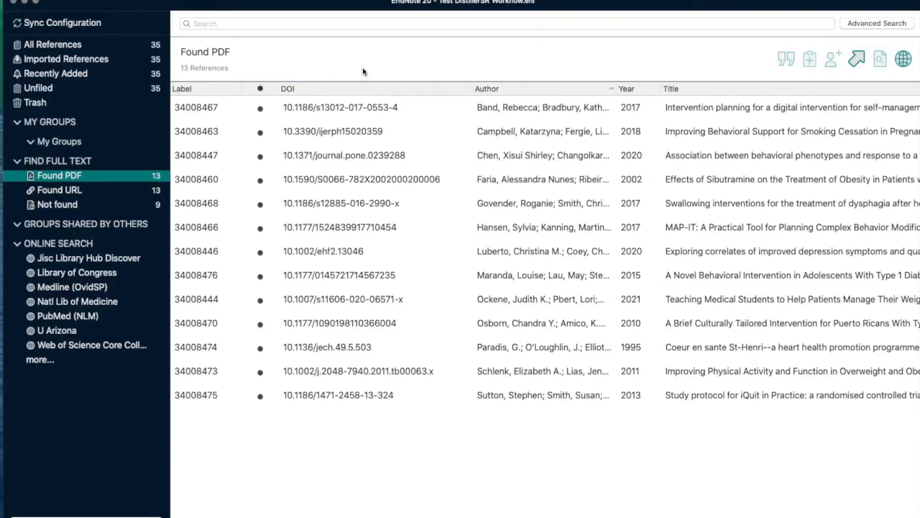
click(358, 132)
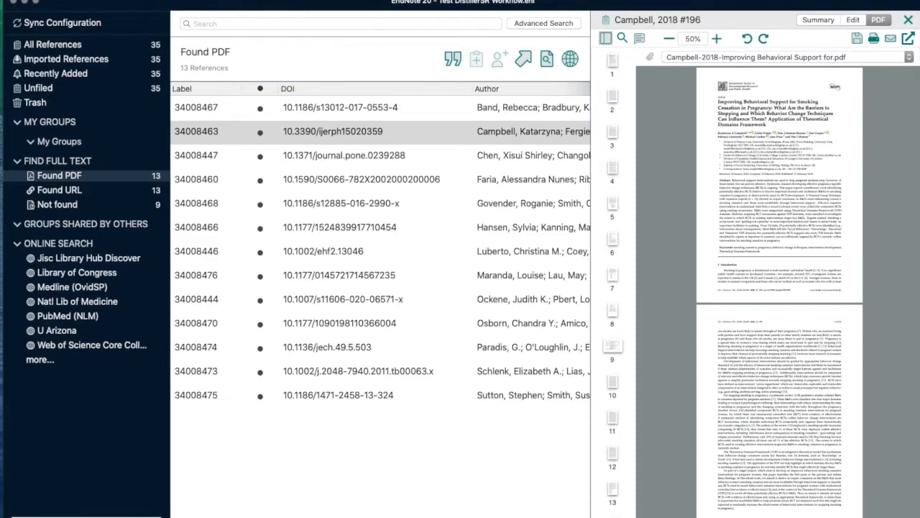
click(280, 180)
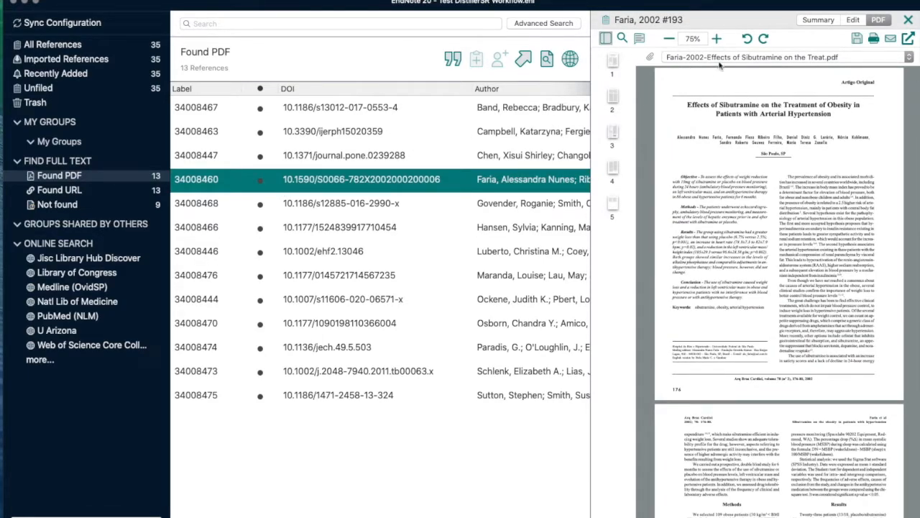
click(907, 20)
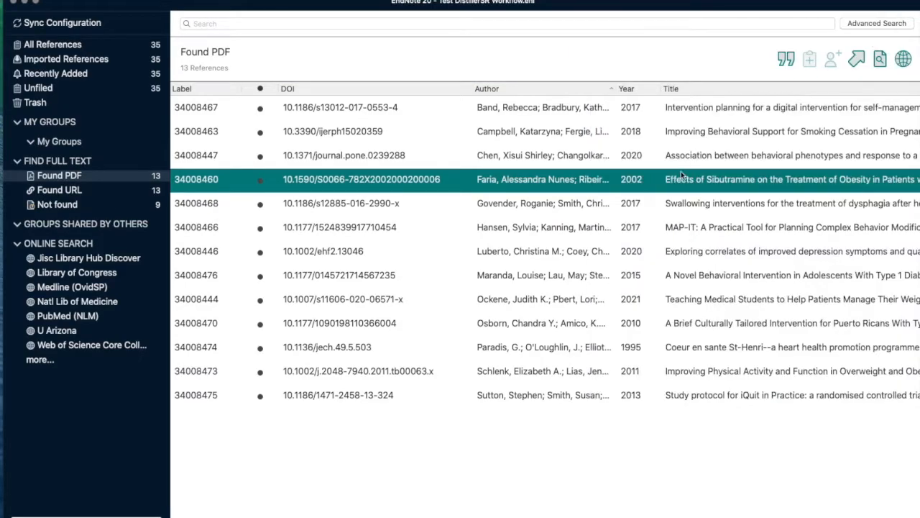
- Rename the PDF attachments of all Found PDF references using the custom criteria Label, Author and Title
key(super+a)
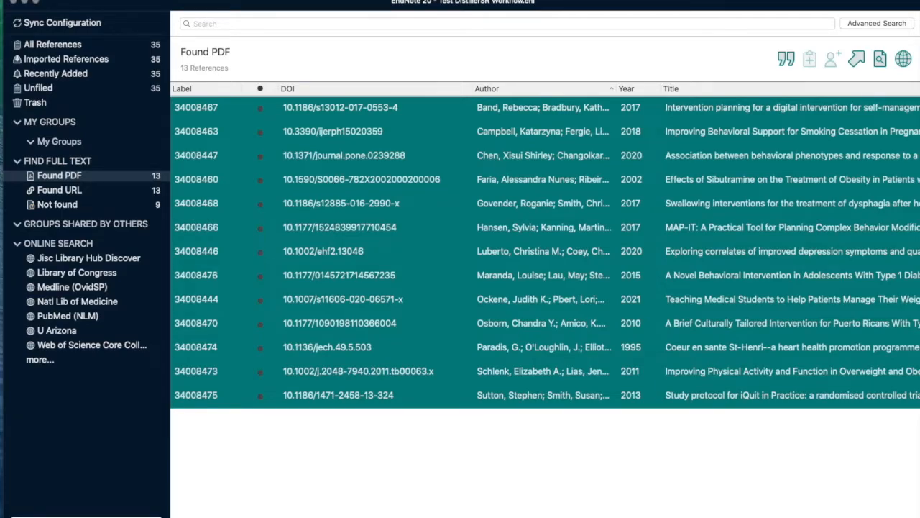
click(148, 2)
mouse_move(191, 63)
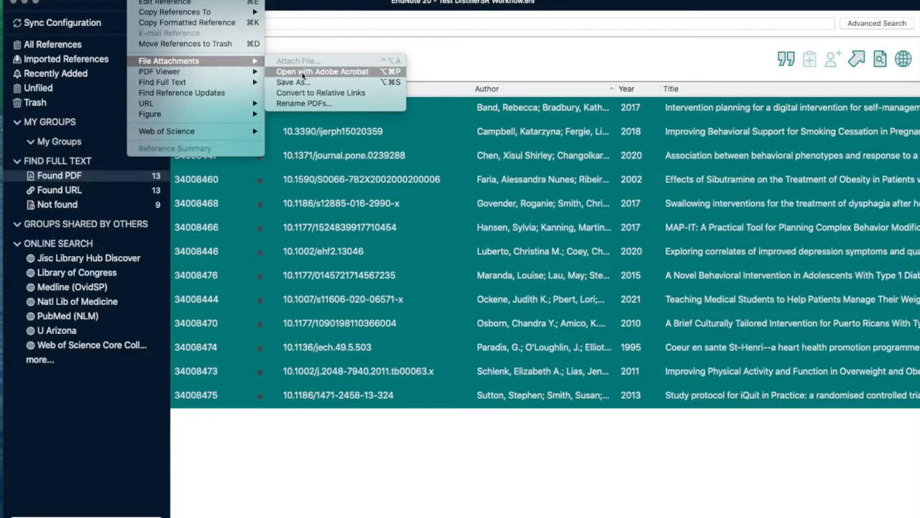
click(312, 102)
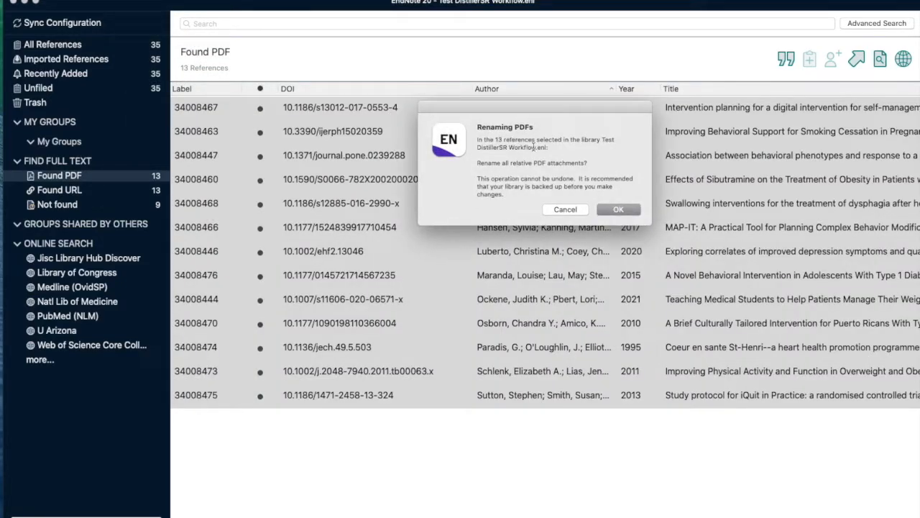
click(615, 209)
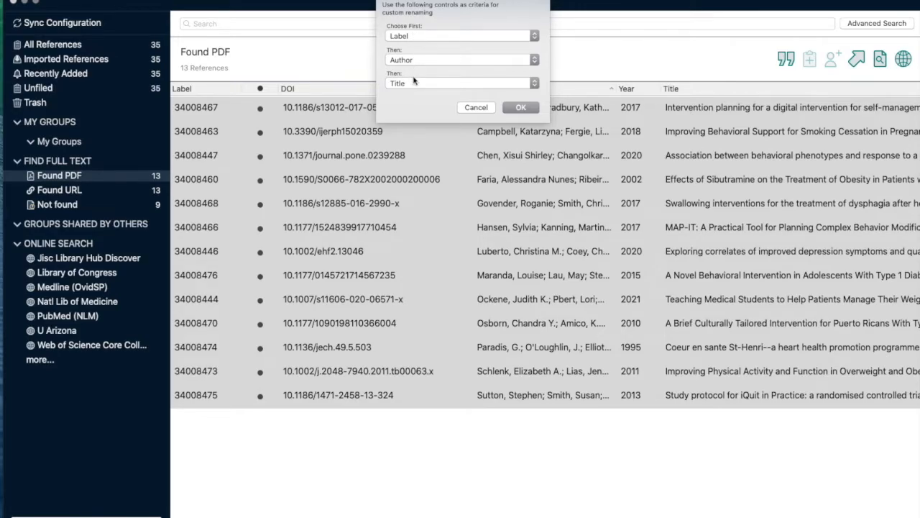
click(415, 36)
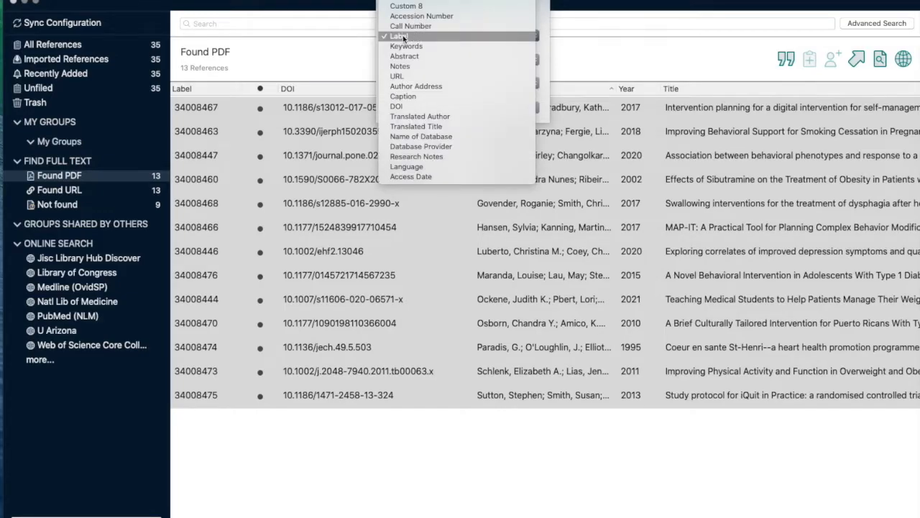
click(410, 36)
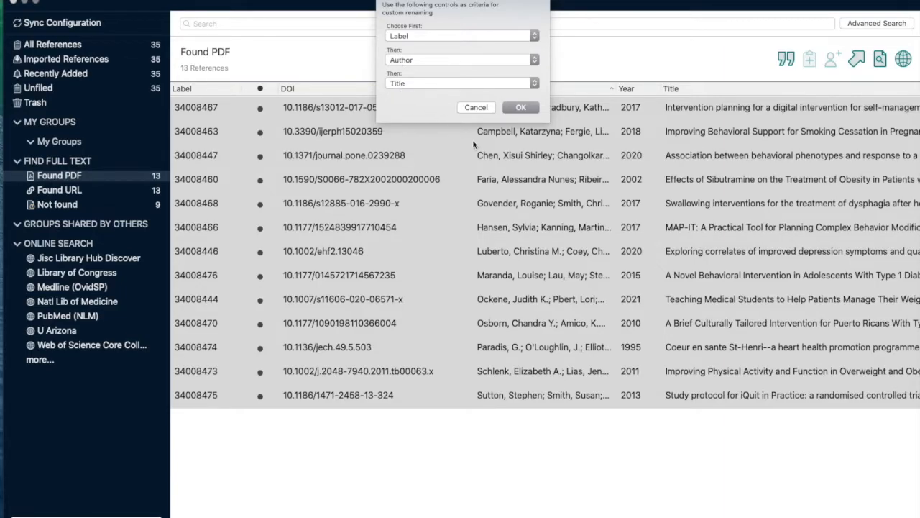
click(531, 108)
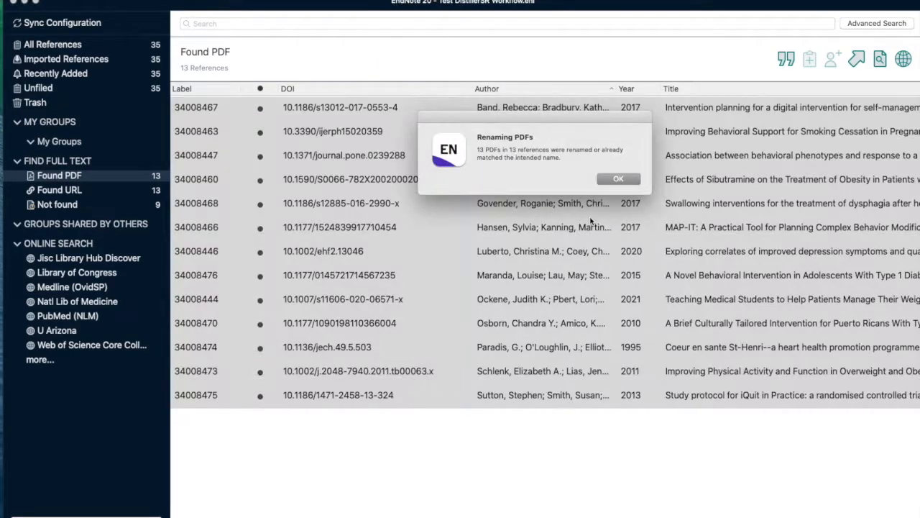
click(617, 179)
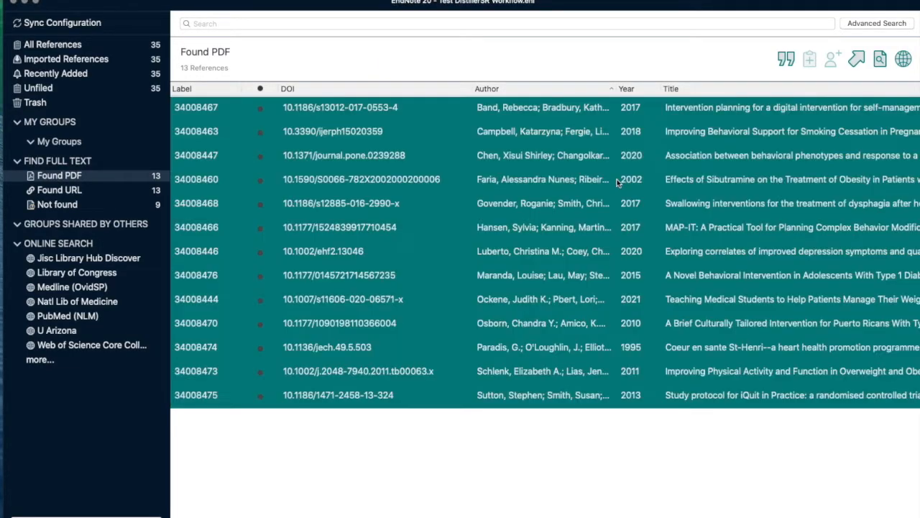
- Open the PDF of the reference labelled 34008447 to check its file name, and close the preview
click(594, 146)
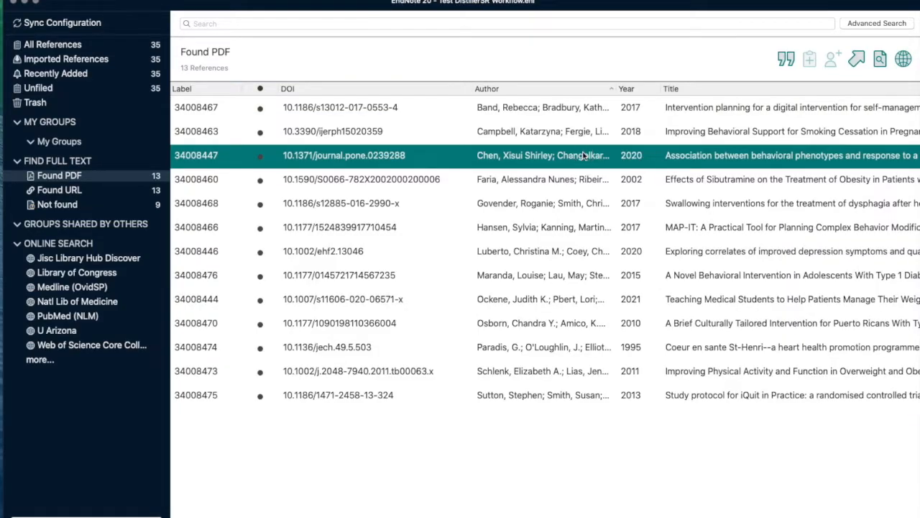
double_click(584, 155)
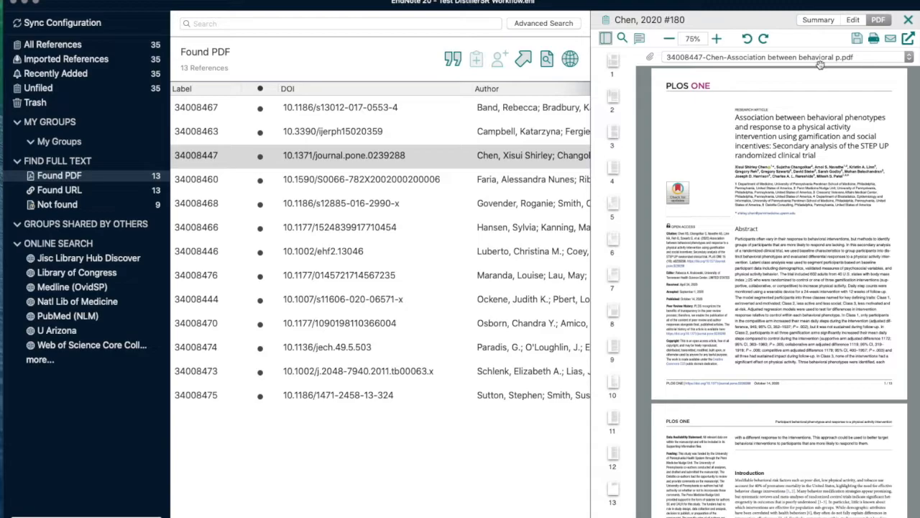
click(908, 20)
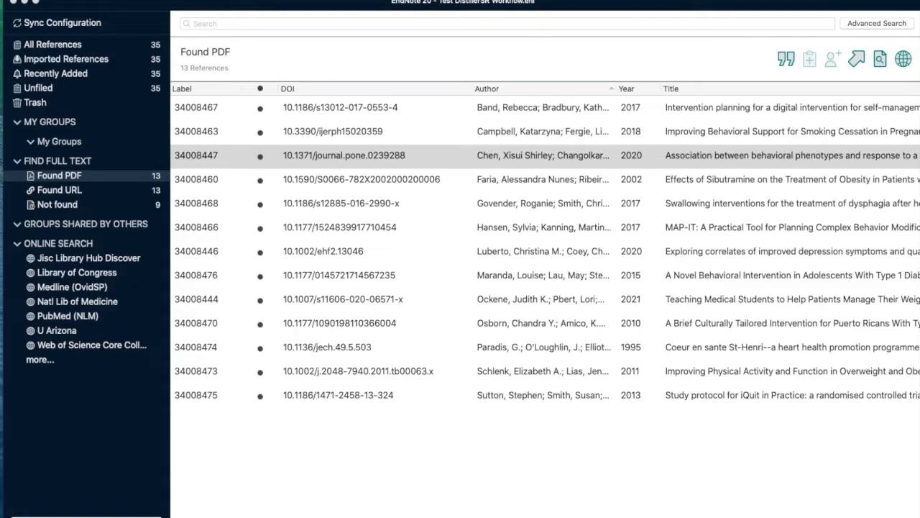
- Switch to Finder and open the PDF folder inside the library's Test DistillerSR Workflow.Data folder on the Desktop
drag(919, 305, 652, 305)
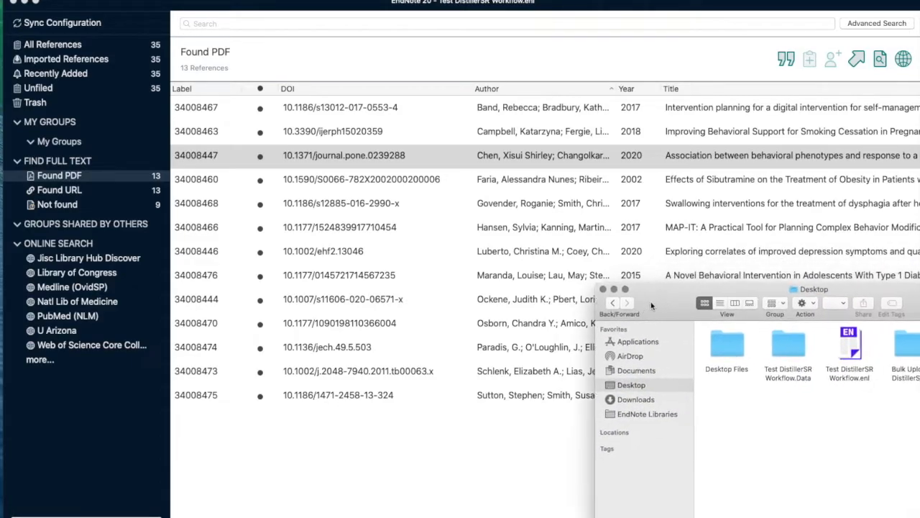
double_click(702, 290)
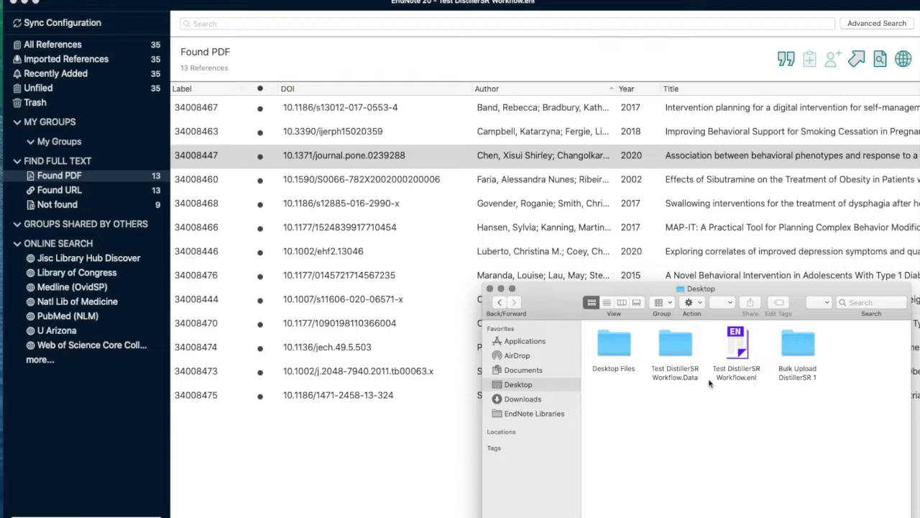
double_click(670, 348)
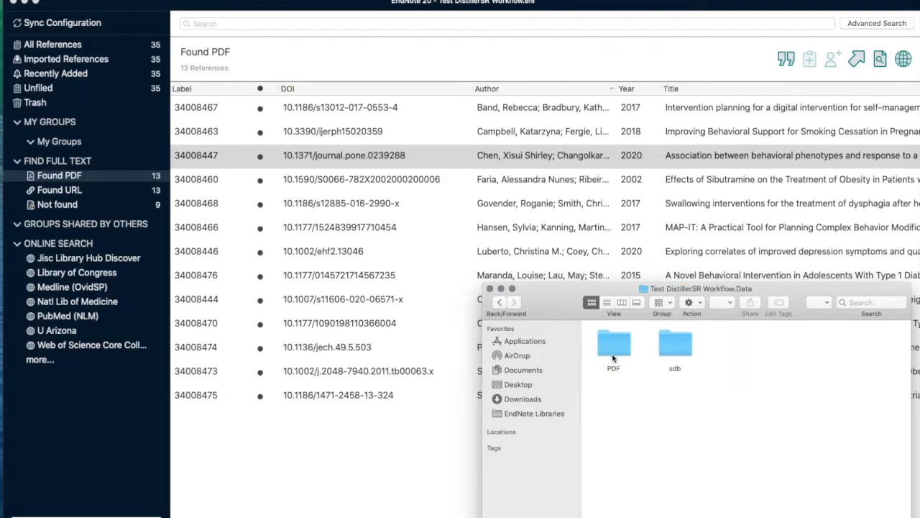
double_click(612, 346)
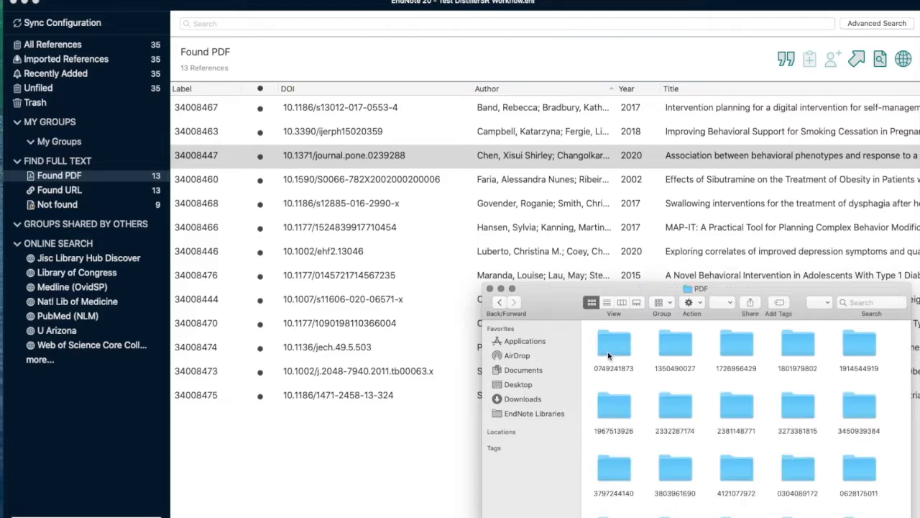
drag(786, 289, 726, 231)
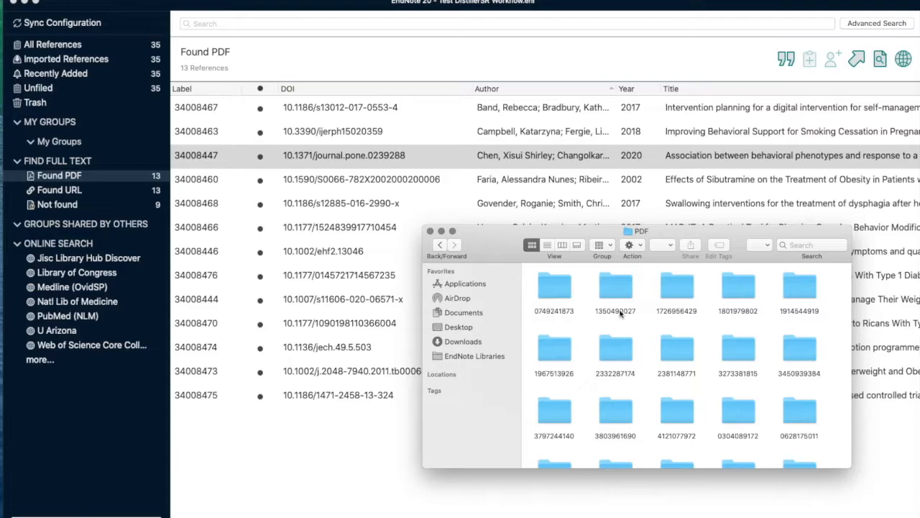
- Search within the PDF folder for "pdf" and select all the PDF files found
click(800, 245)
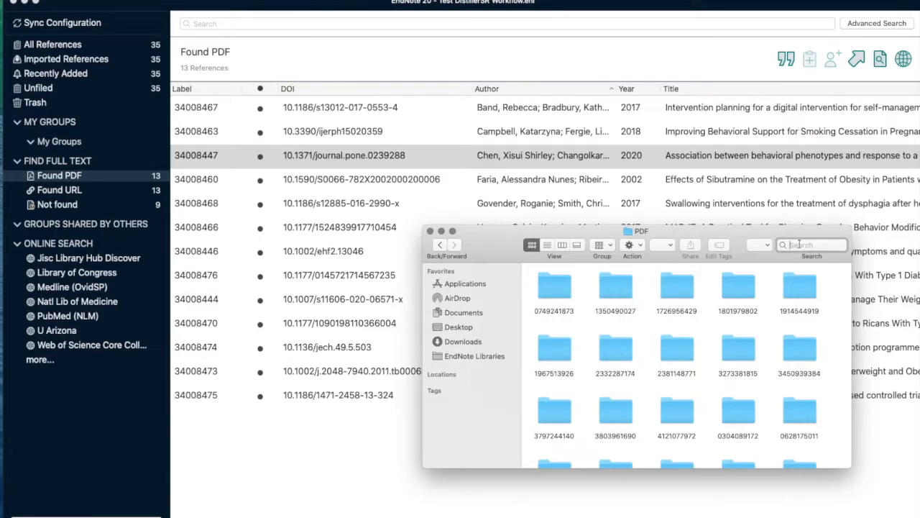
text(pdf)
click(606, 273)
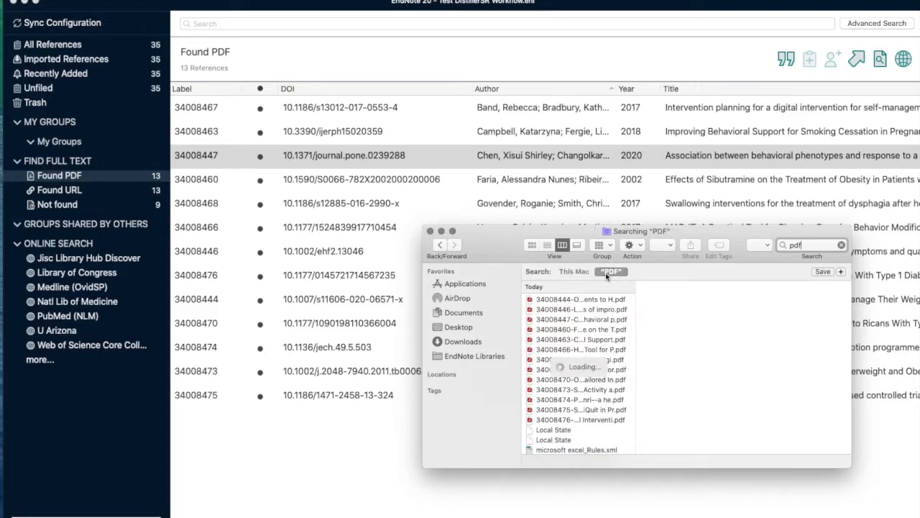
click(729, 277)
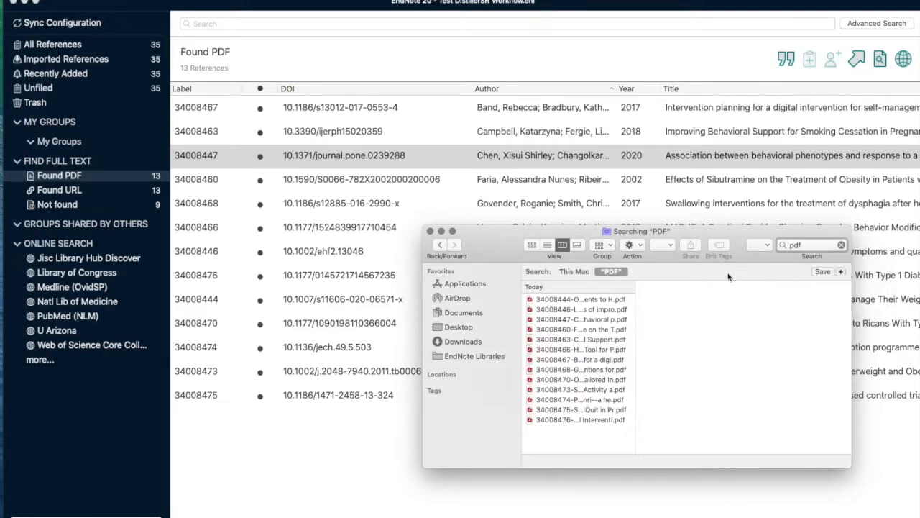
click(601, 365)
key(super+a)
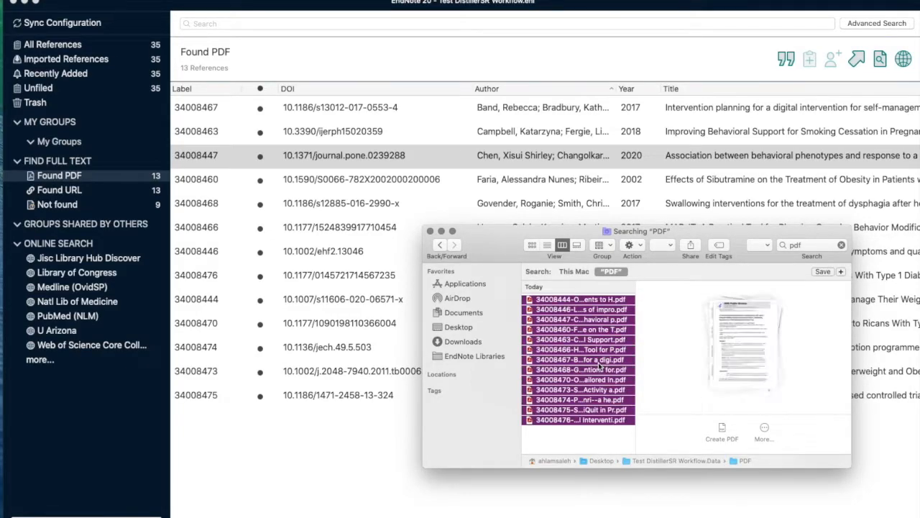
right_click(599, 366)
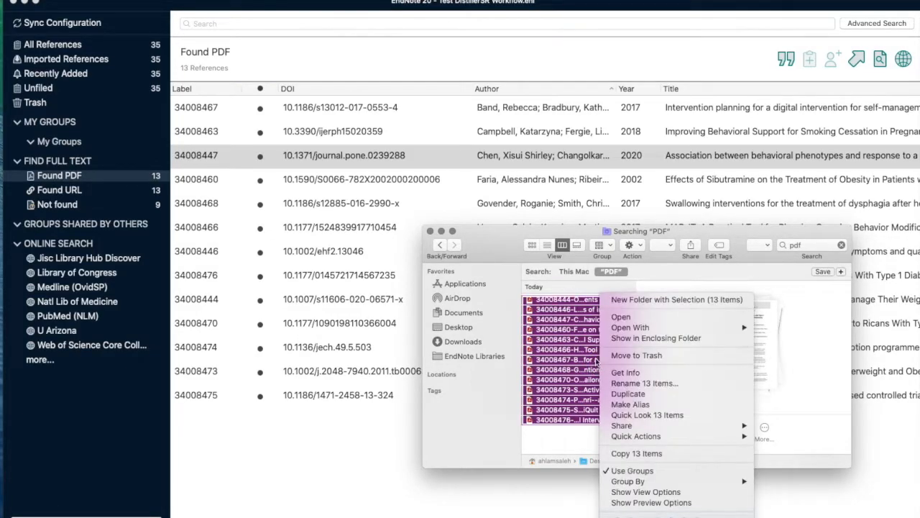
click(584, 364)
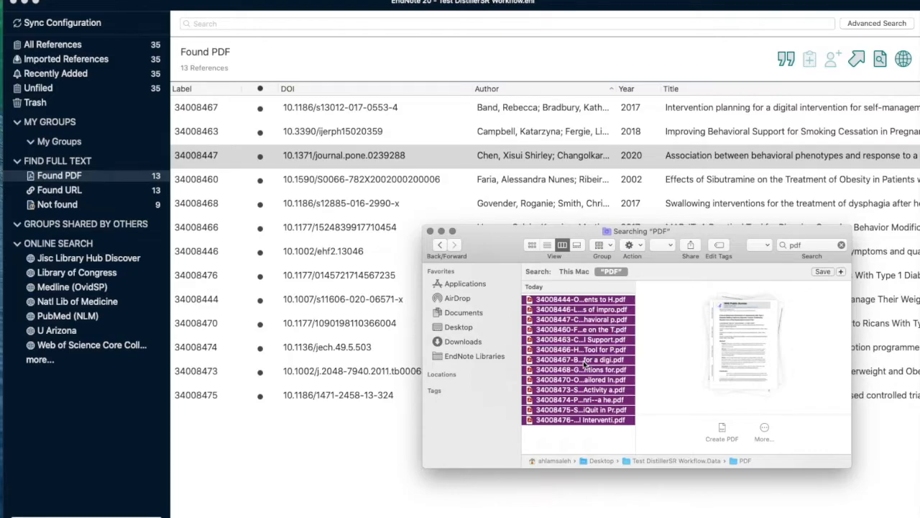
- Close the search window, view the PDFs collected in the Bulk Upload DistillerSR 1 folder, and close that folder
key(super+Tab)
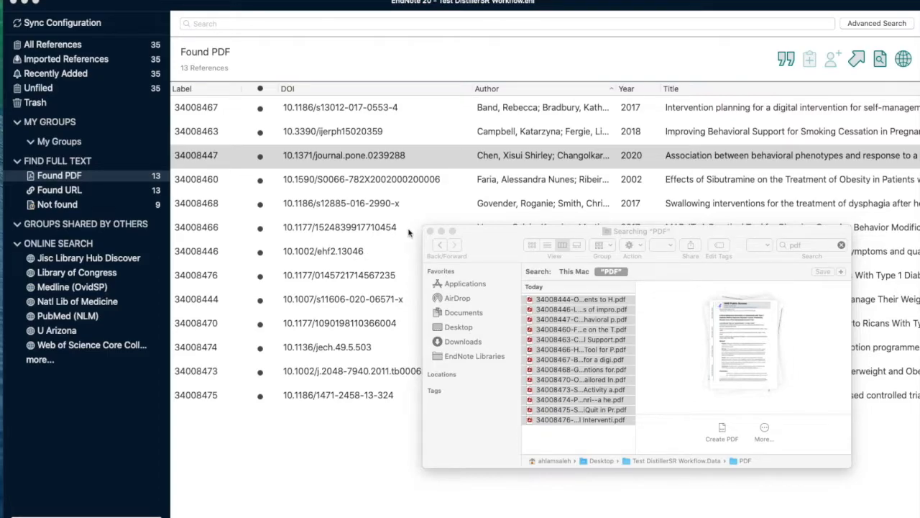
click(430, 231)
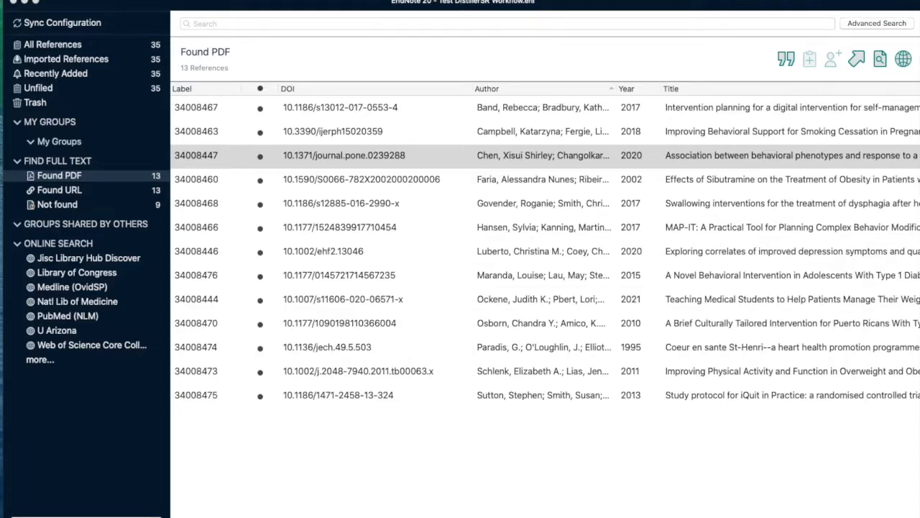
drag(919, 309, 552, 283)
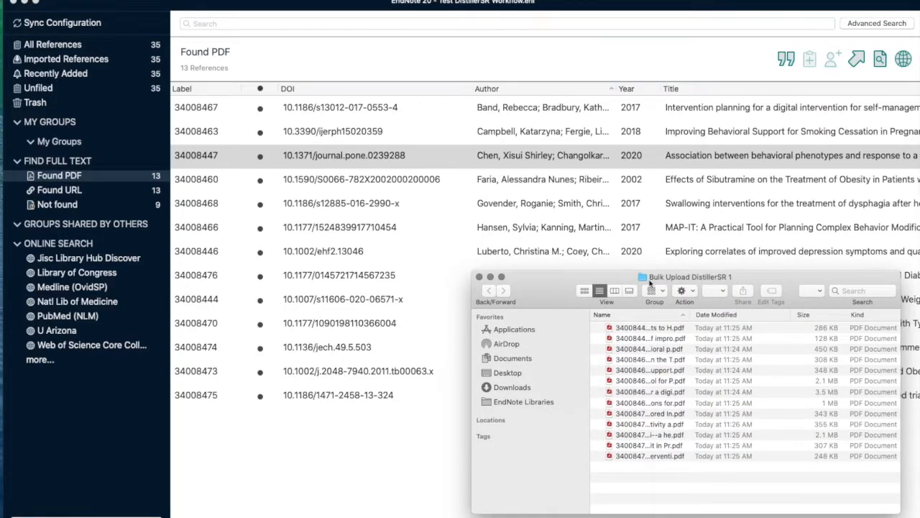
click(480, 278)
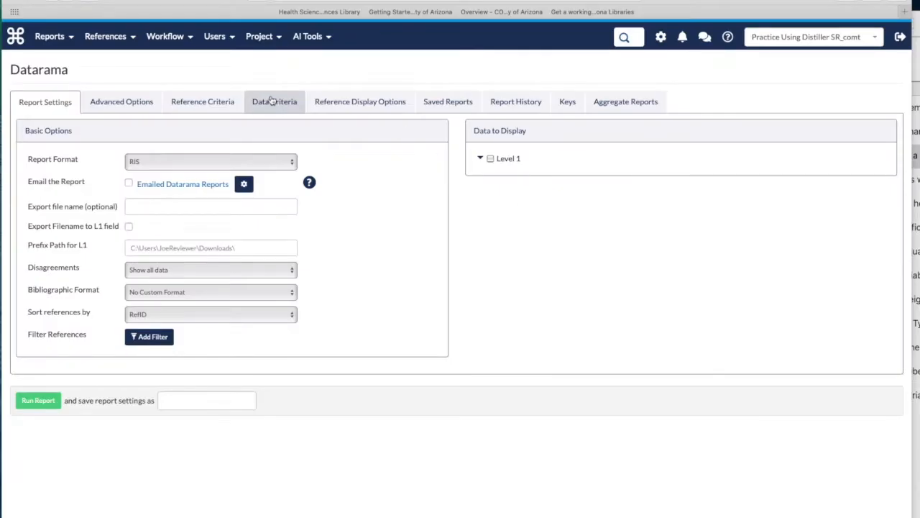
- In DistillerSR, bulk upload all PDFs from the Bulk Upload DistillerSR 1 folder as full-text documents
mouse_move(113, 45)
mouse_move(144, 106)
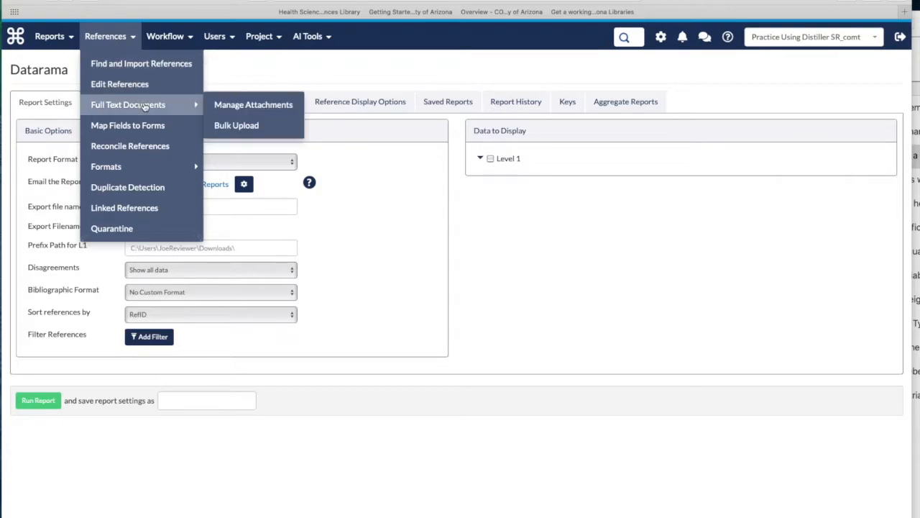
click(232, 126)
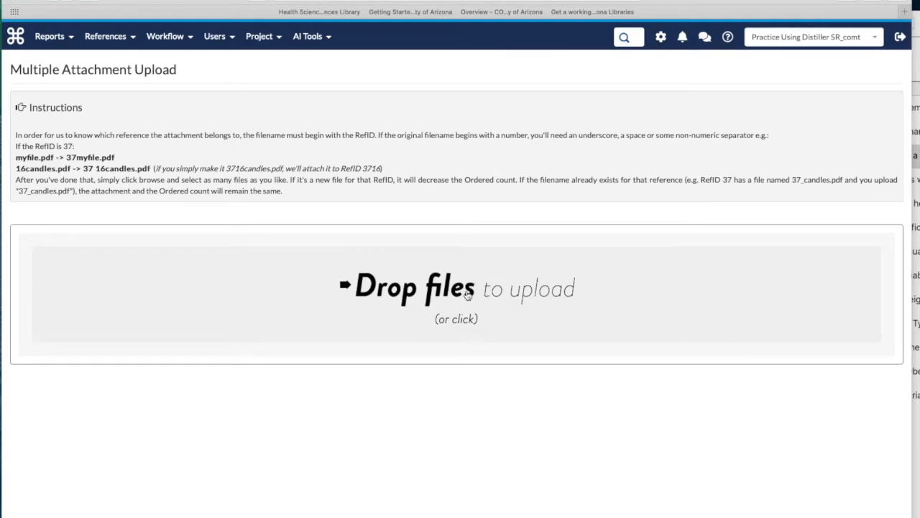
click(468, 295)
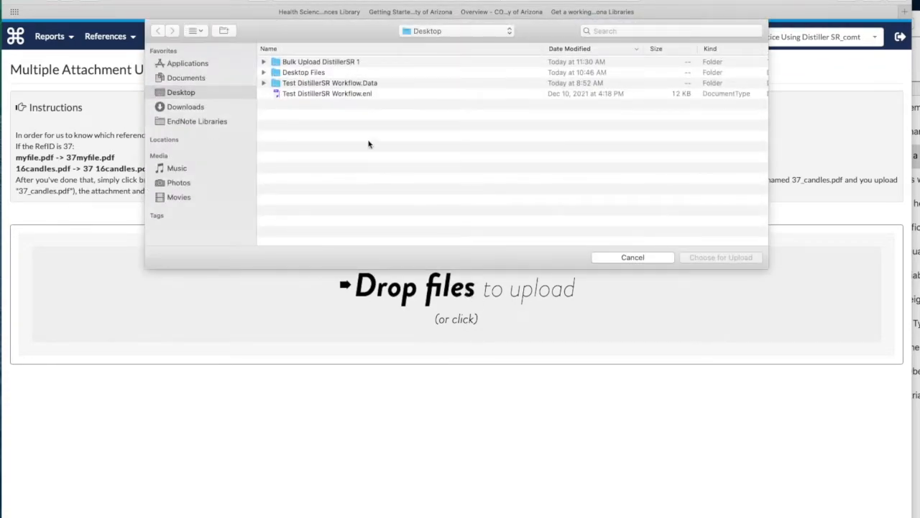
double_click(329, 62)
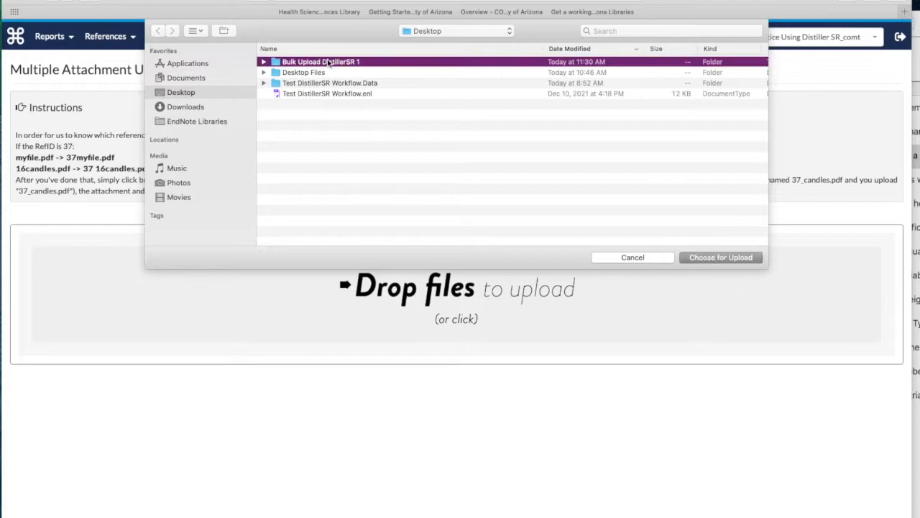
click(347, 105)
key(super+a)
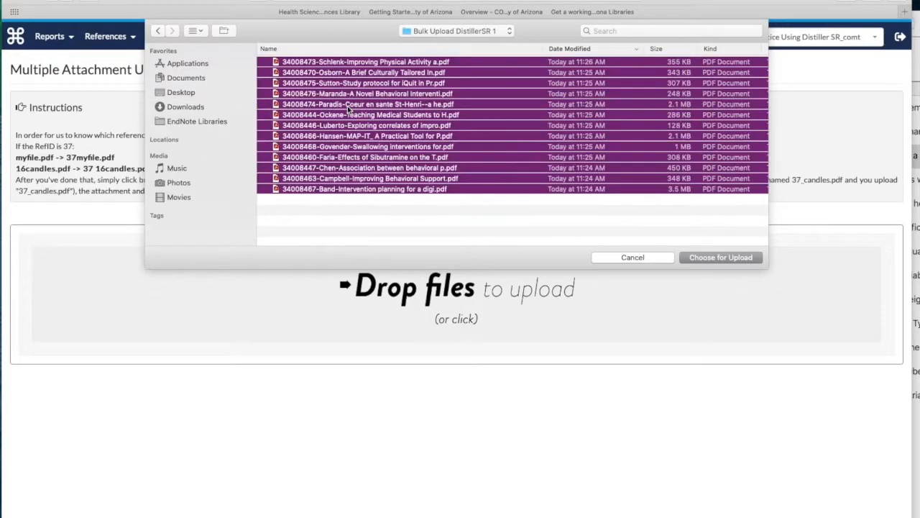
click(711, 257)
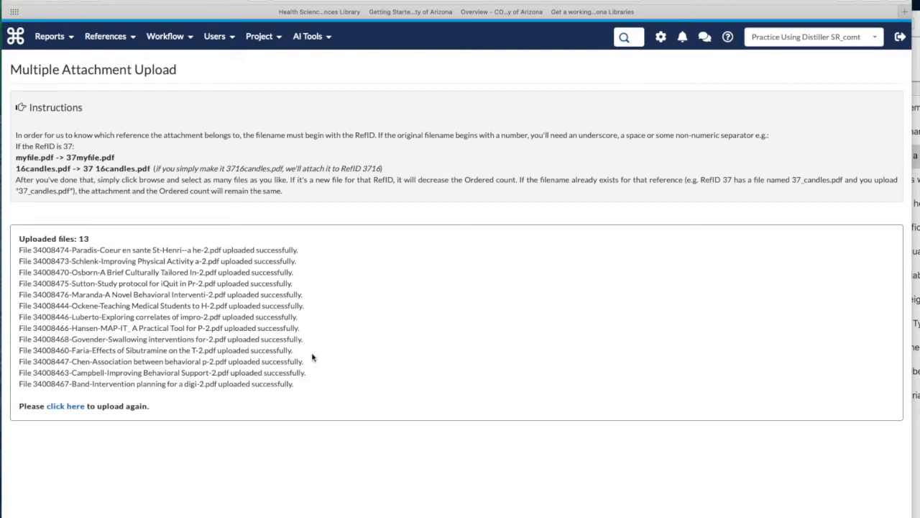
- Open the attachment management page for full-text documents and check the attached PDFs on the first two pages of references
click(127, 42)
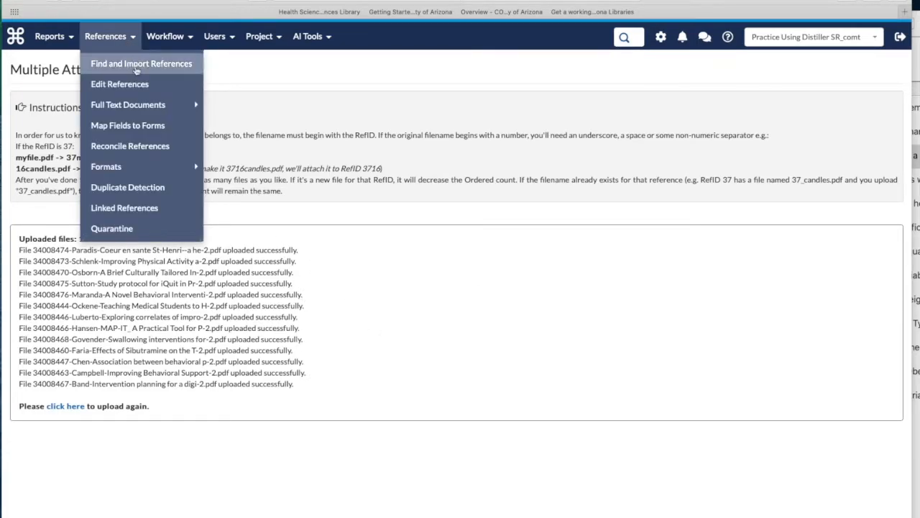
mouse_move(152, 104)
click(250, 105)
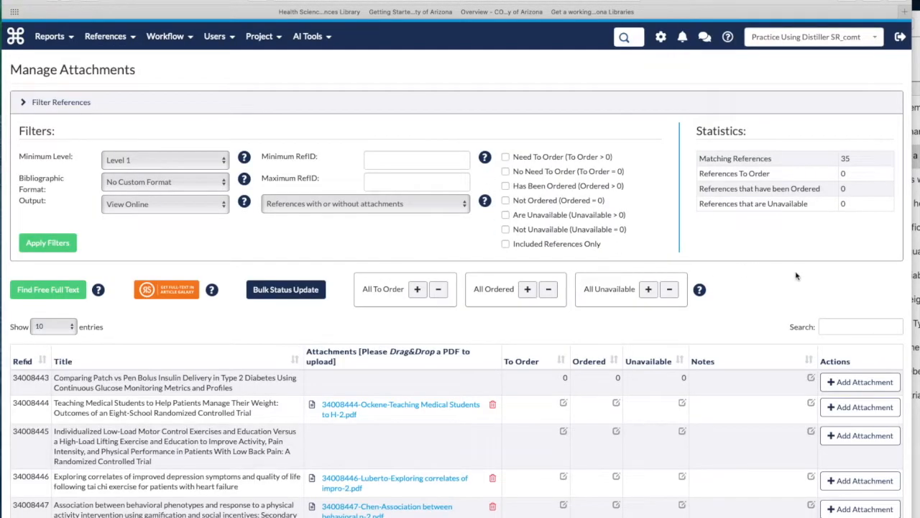
scroll(799, 279, down, 2)
scroll(774, 291, down, 5)
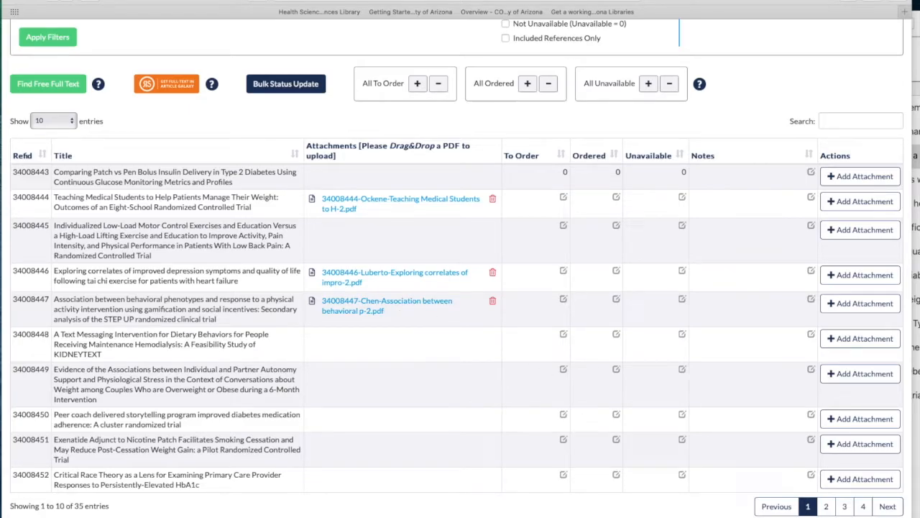
click(824, 506)
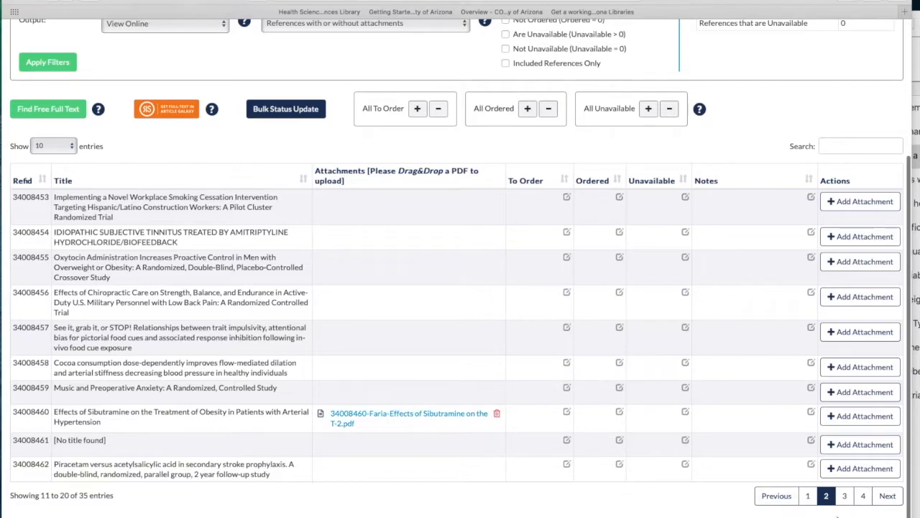
scroll(737, 512, up, 1)
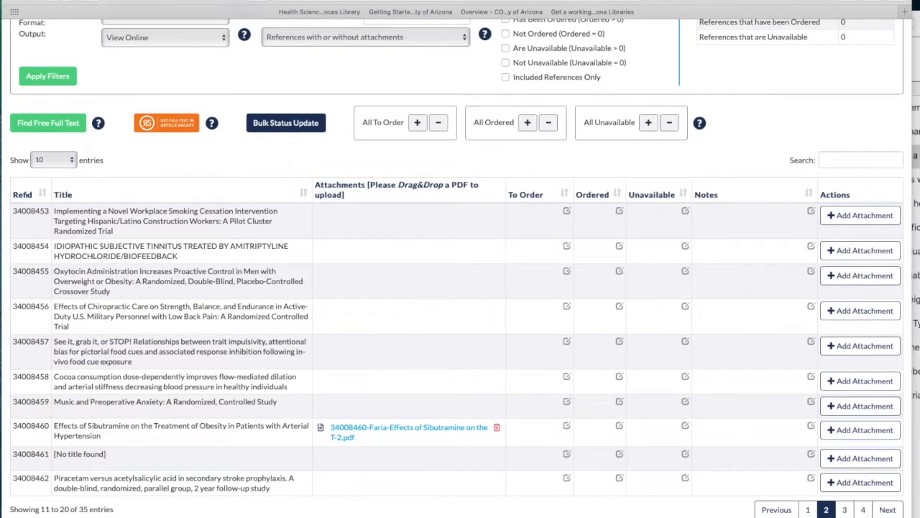